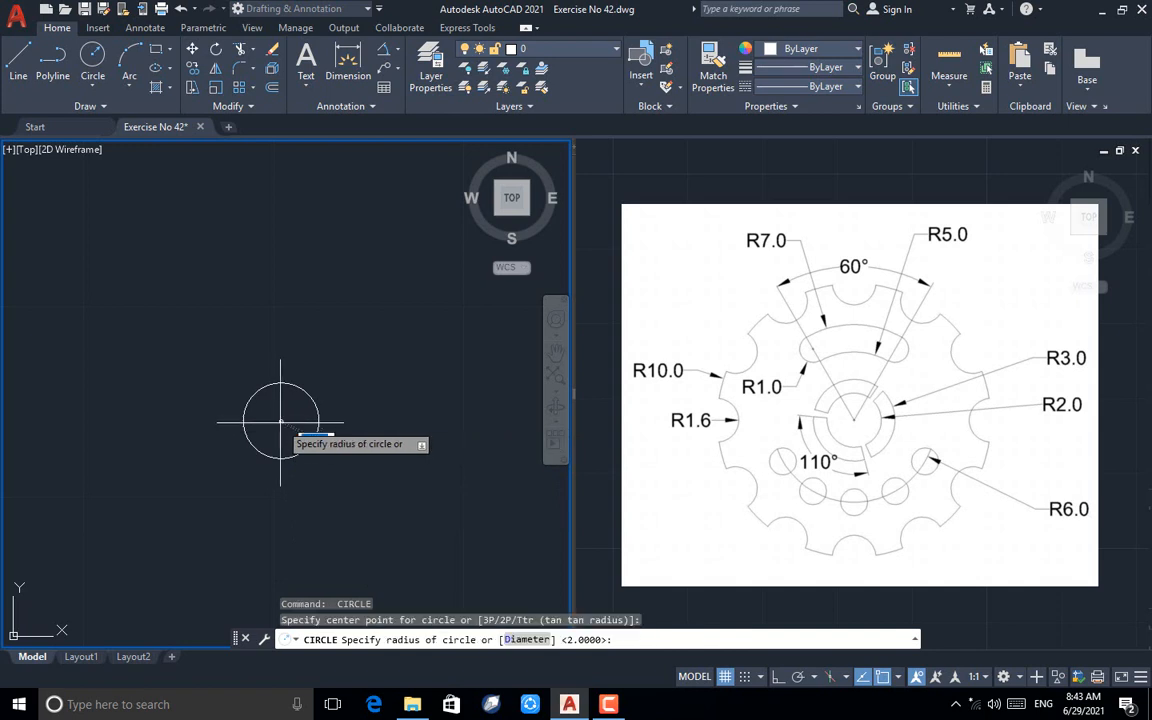
Step: Draw circles of radius 3 and radius 5 concentric with the existing radius 2 circle
key(Return)
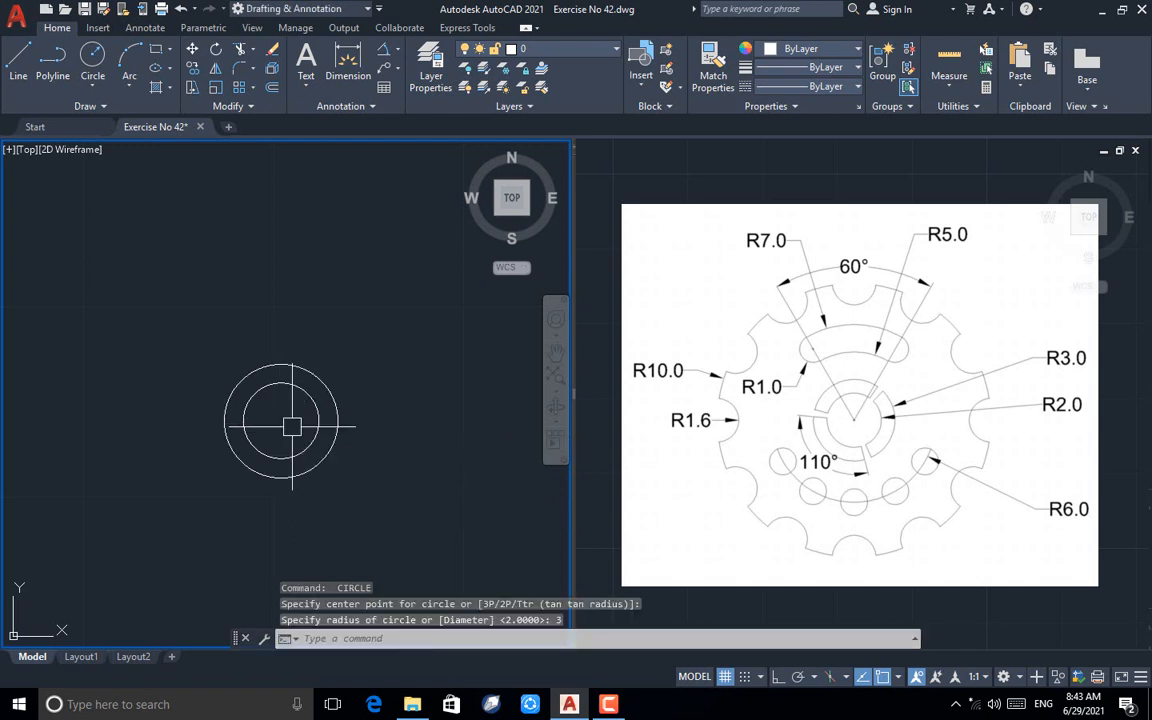
key(Return)
click(281, 421)
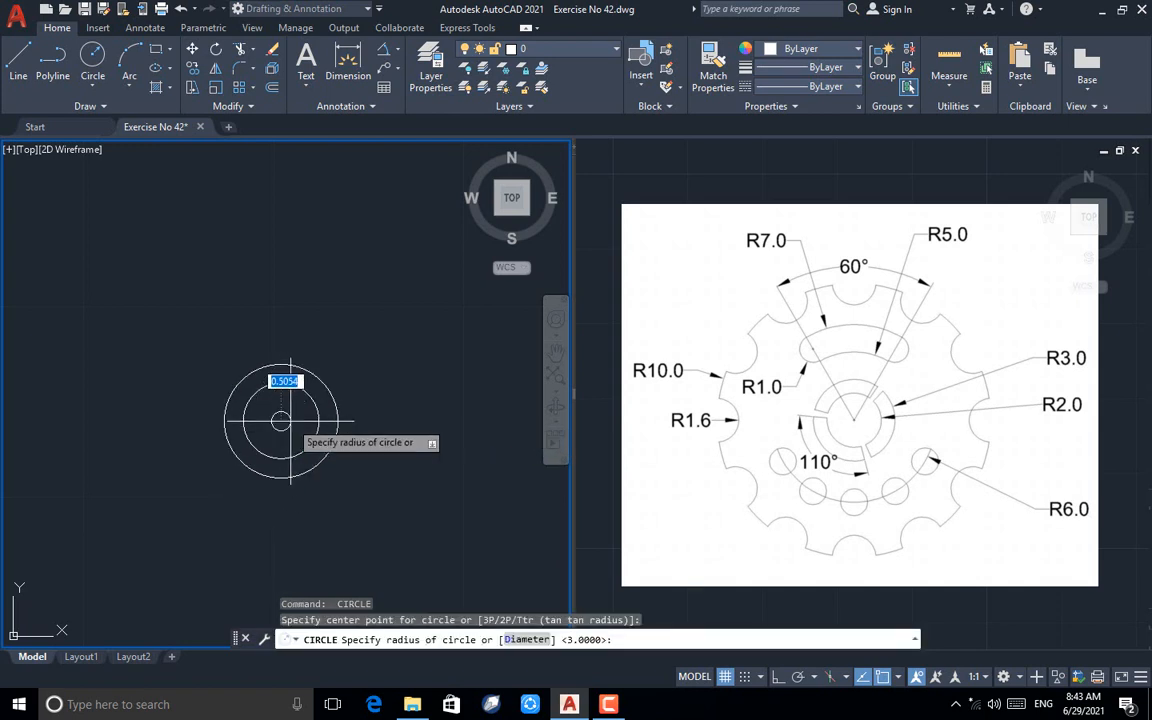
text(5)
key(Return)
Step: Draw two more circles on the same center, with radii 6 and 7
key(Return)
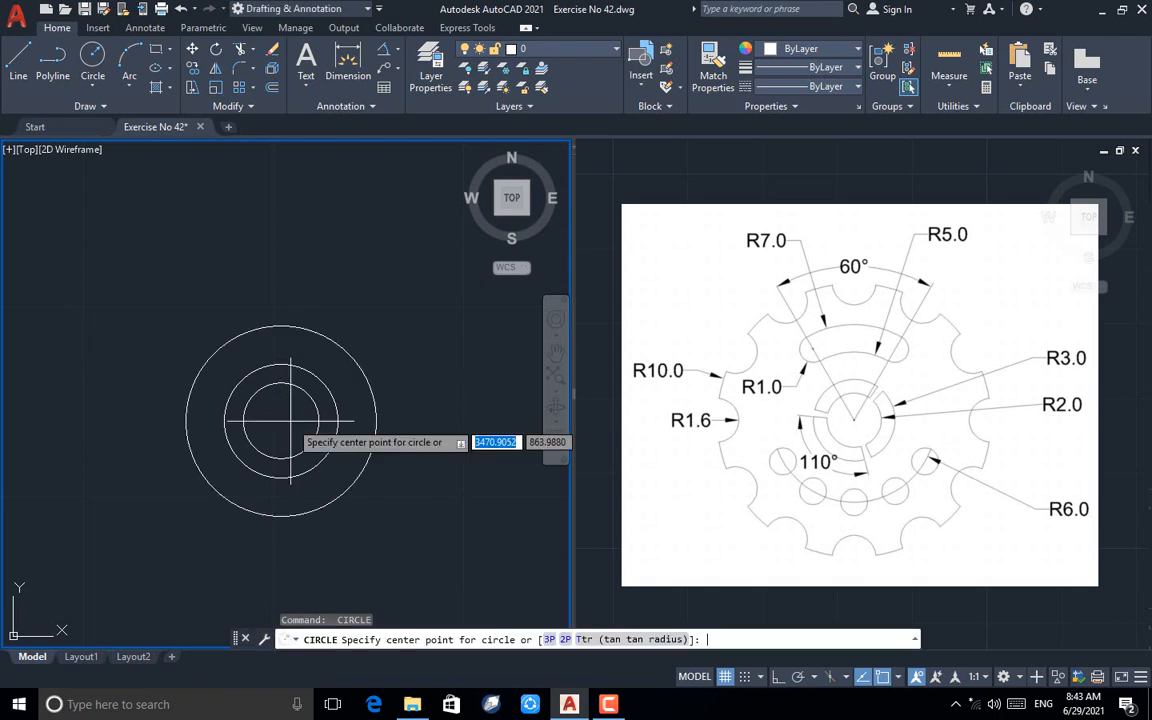
click(281, 421)
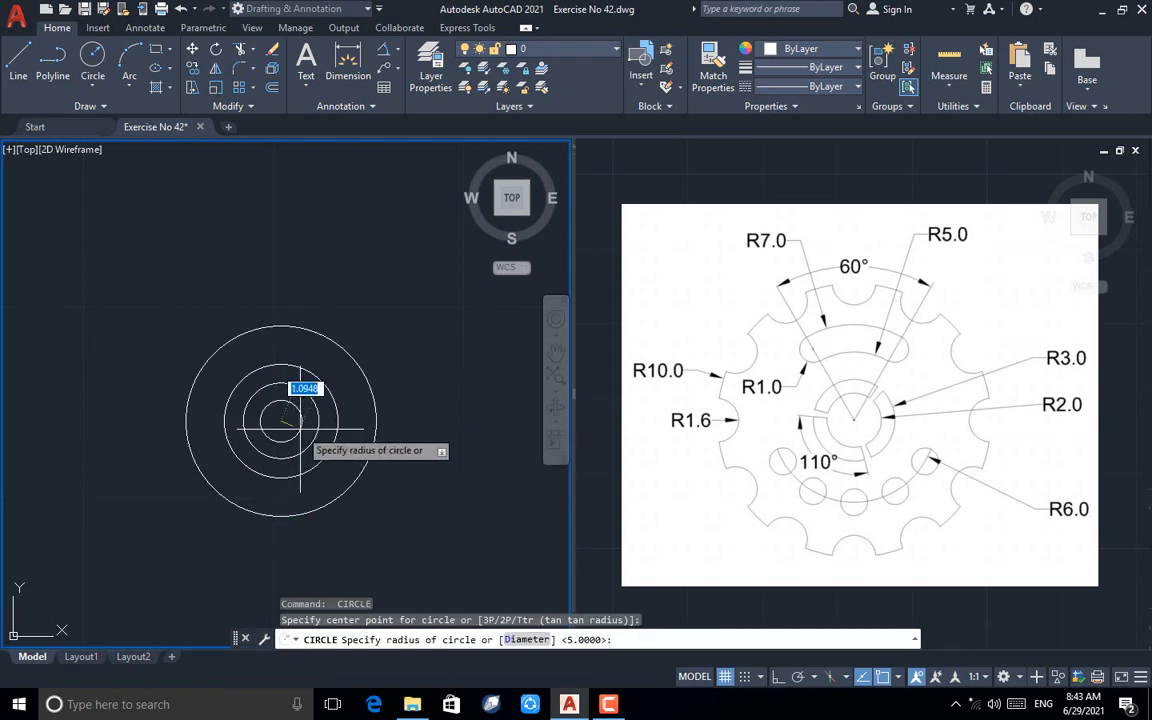
text(6)
key(Return)
key(Return)
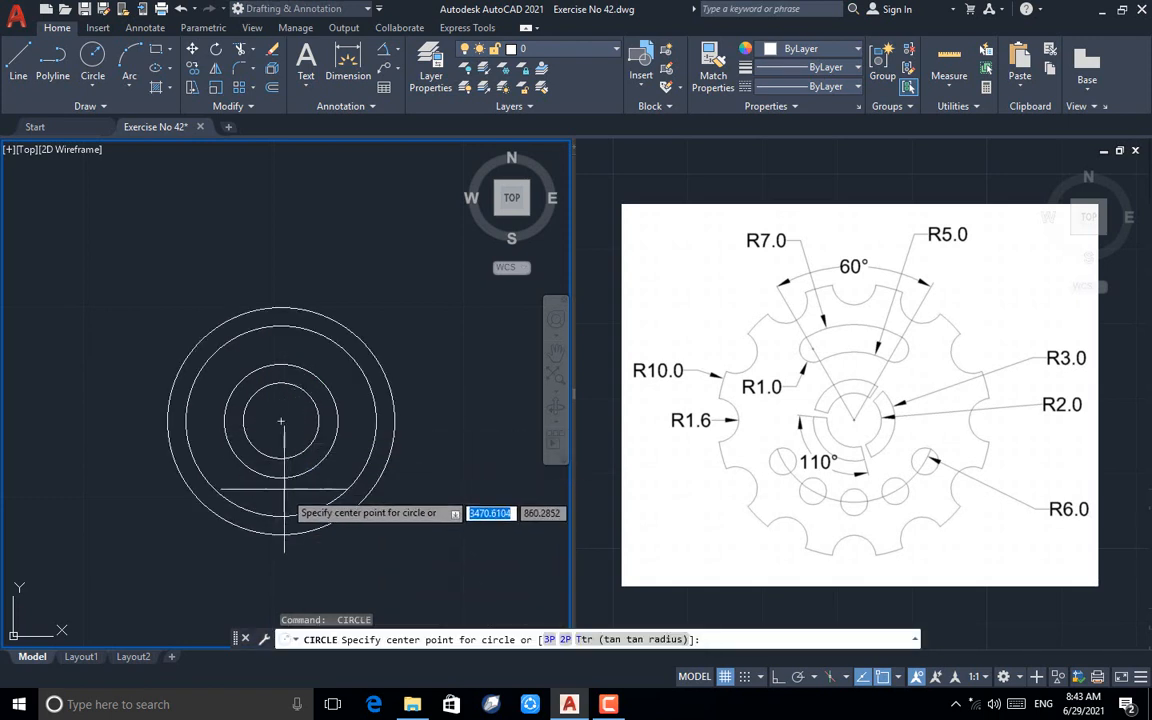
click(281, 421)
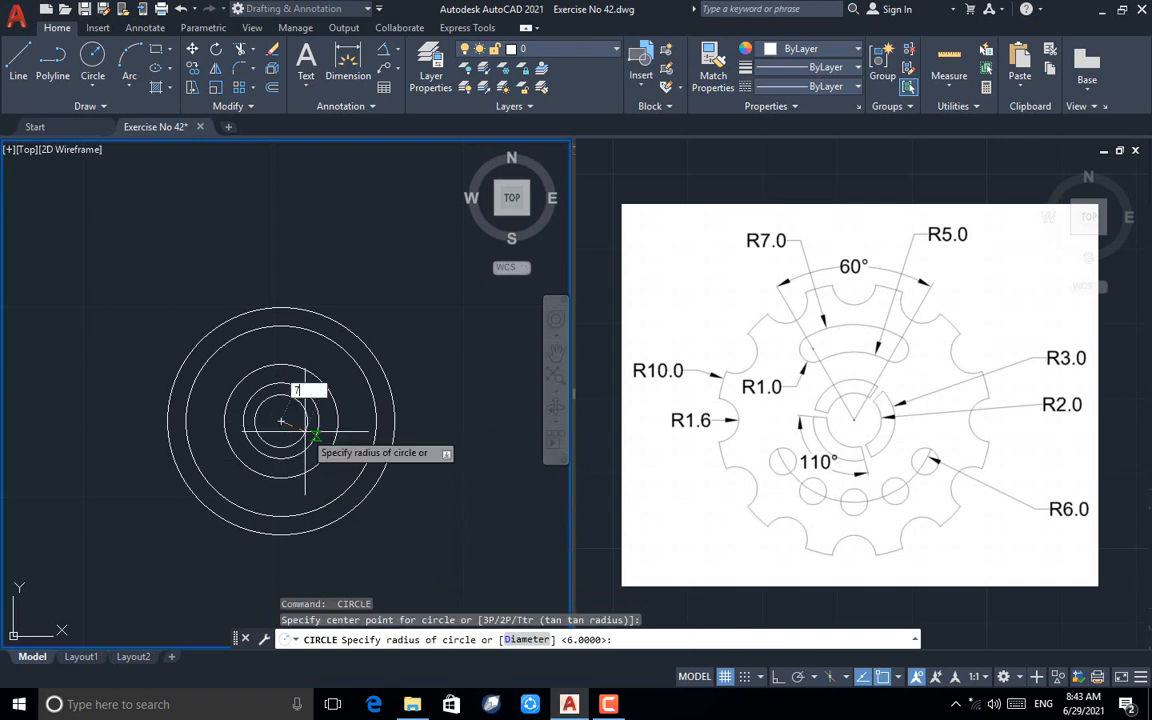
key(Return)
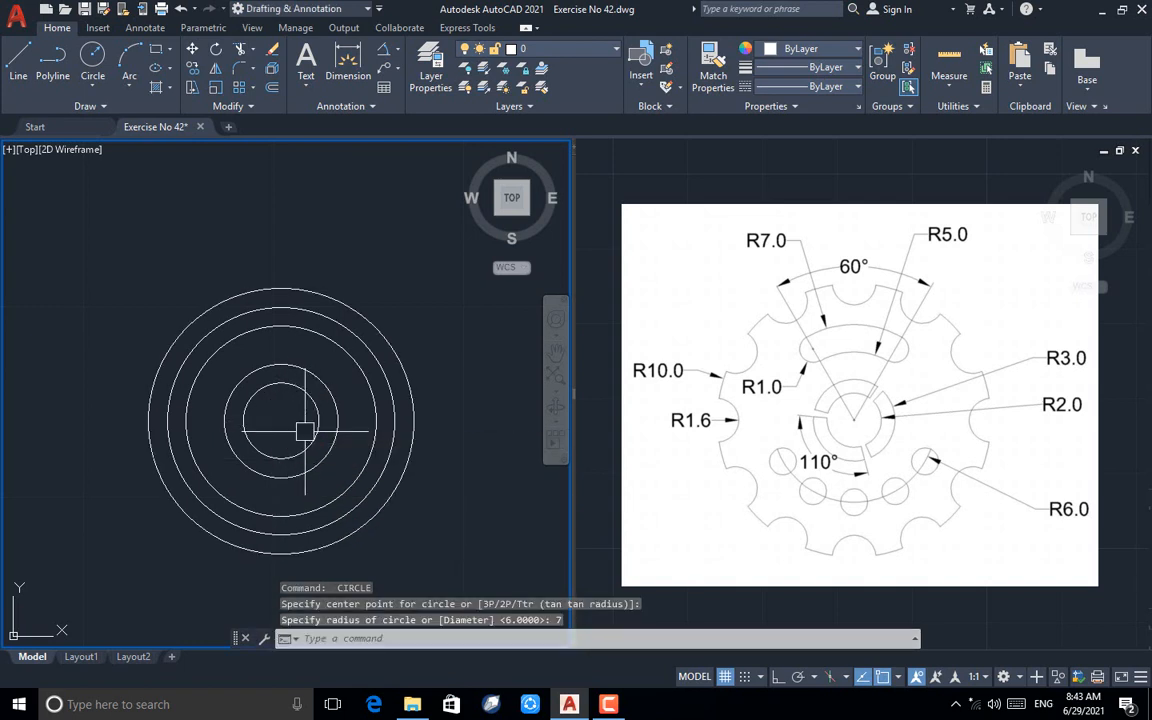
Step: Draw the outer circle with radius 10 on the common center
key(Return)
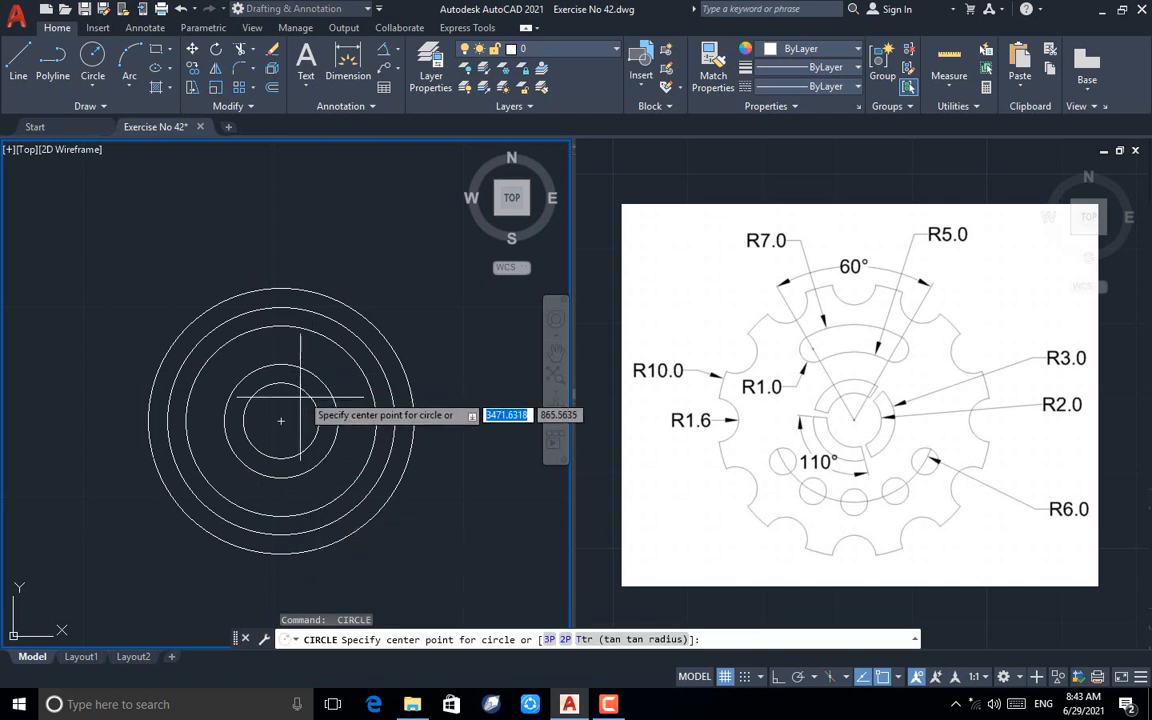
click(281, 420)
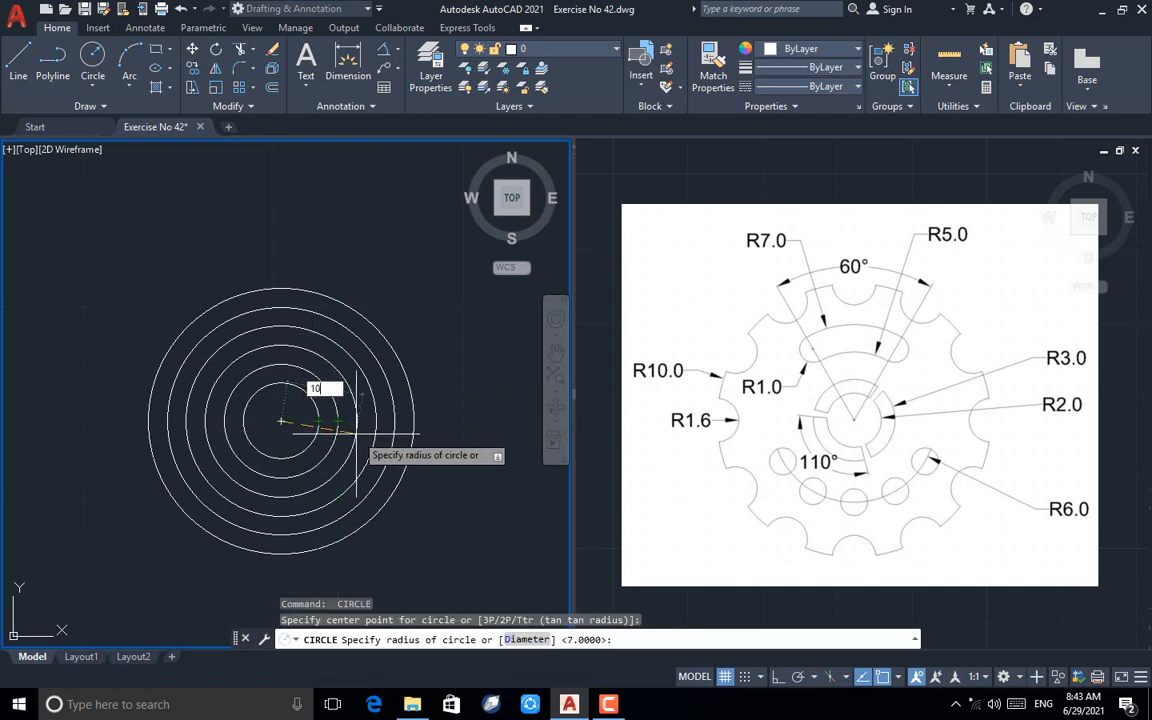
key(Return)
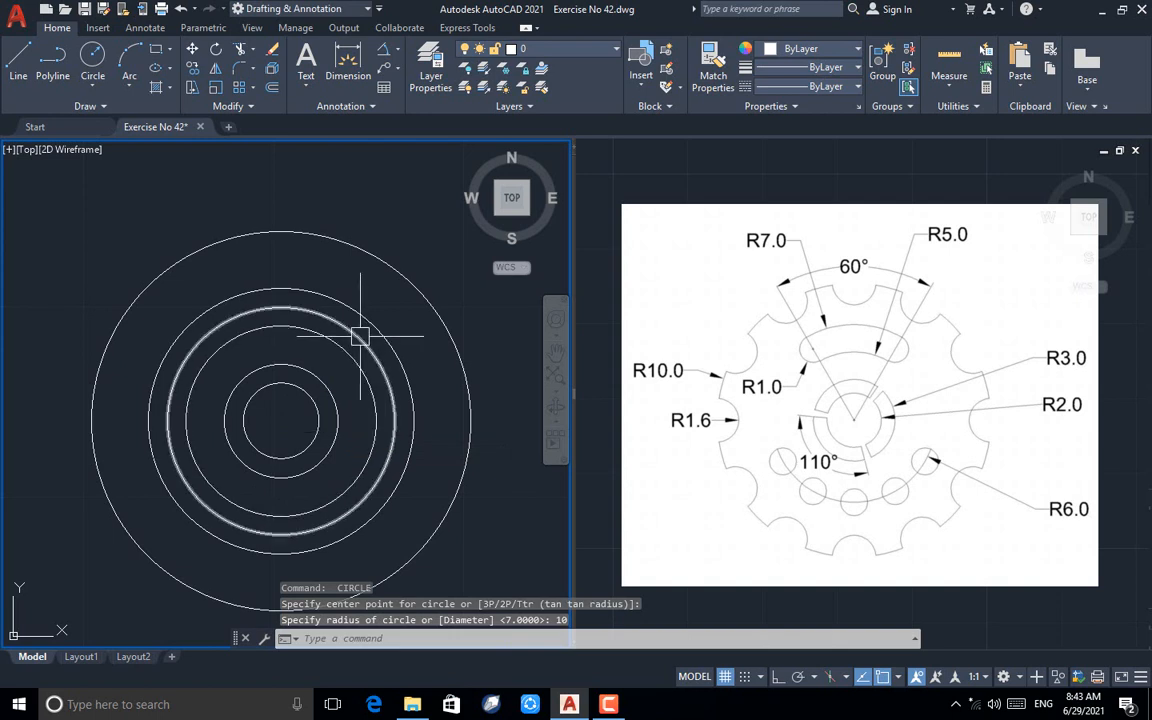
Step: Draw a vertical line from the common center upward past the radius 10 circle
scroll(340, 365, down, 2)
scroll(300, 420, up, 2)
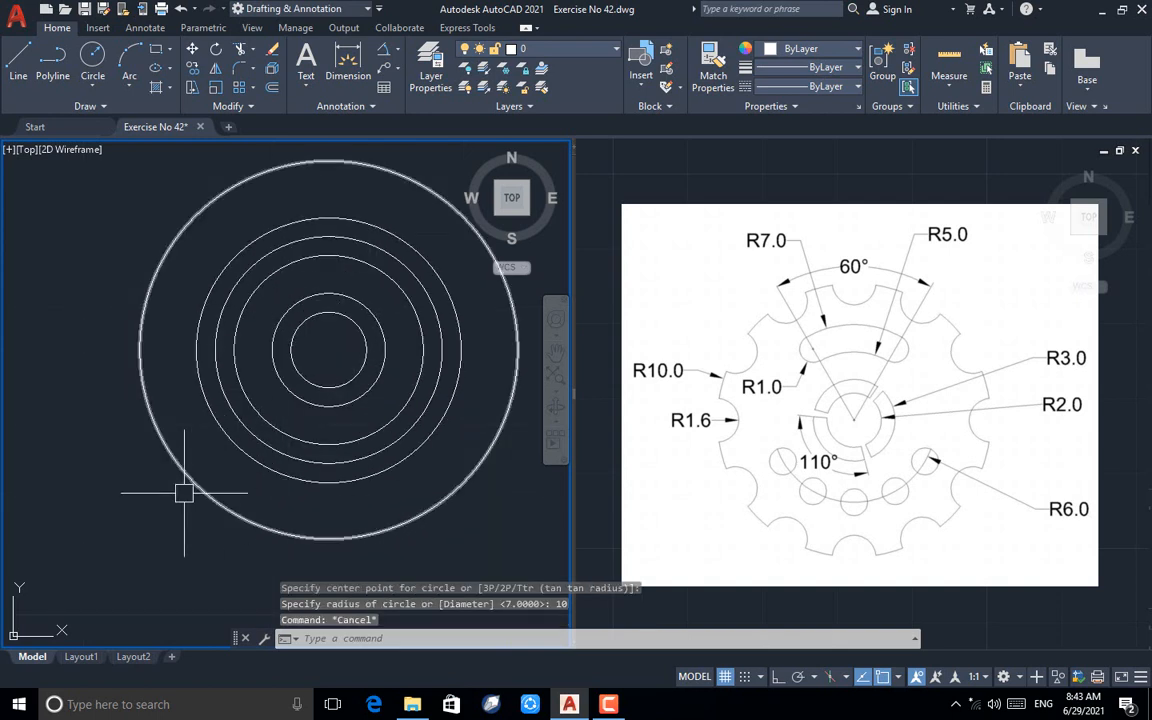
text(l)
key(Return)
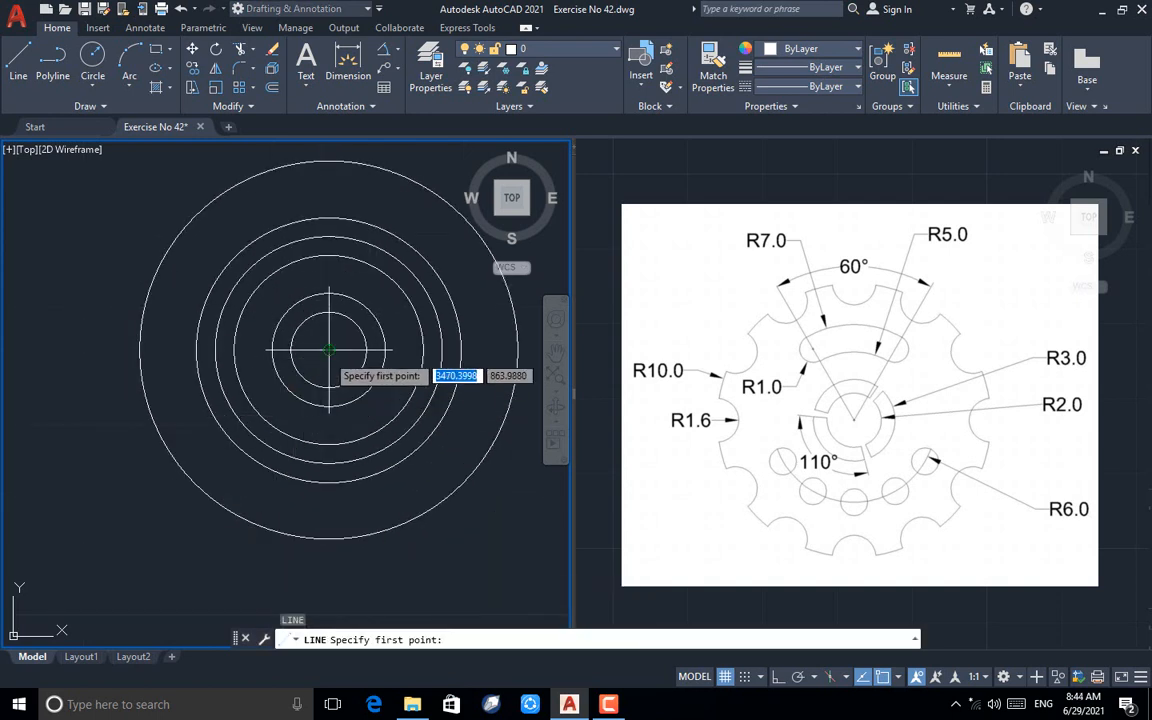
scroll(300, 500, down, 3)
scroll(302, 432, up, 1)
click(302, 431)
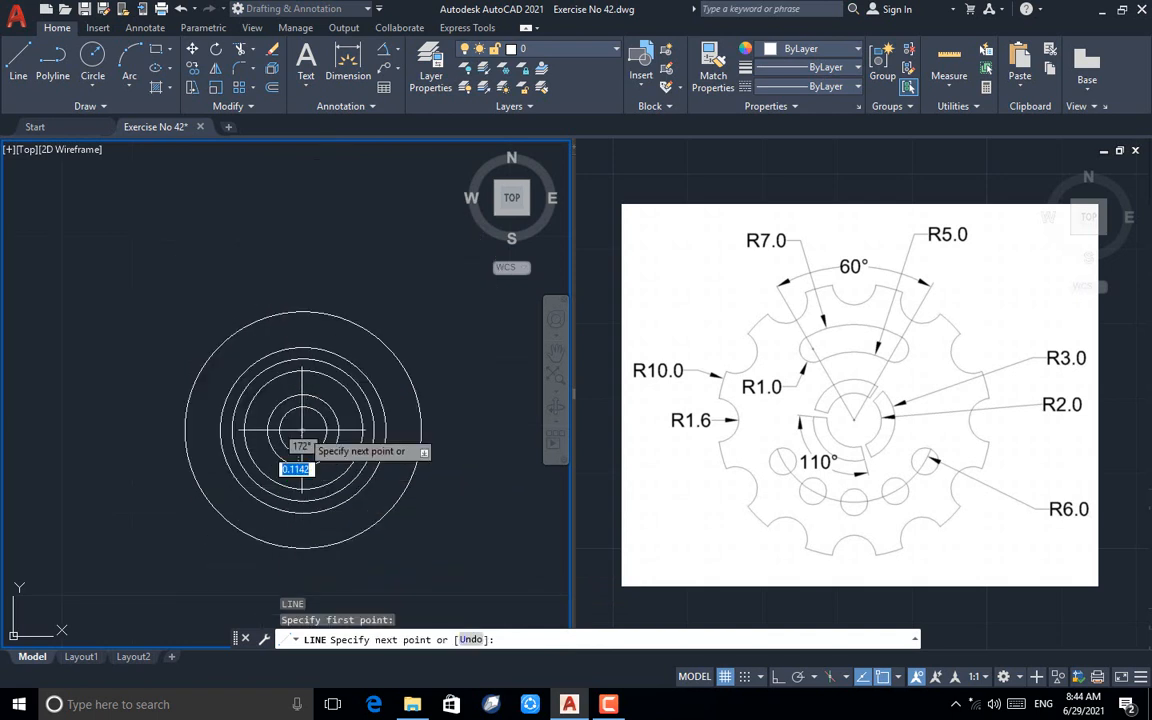
click(305, 272)
key(Return)
Step: Turn Ortho off and draw a line about 14.9 long from the common center at 60°, reaching past the outer circle
key(Return)
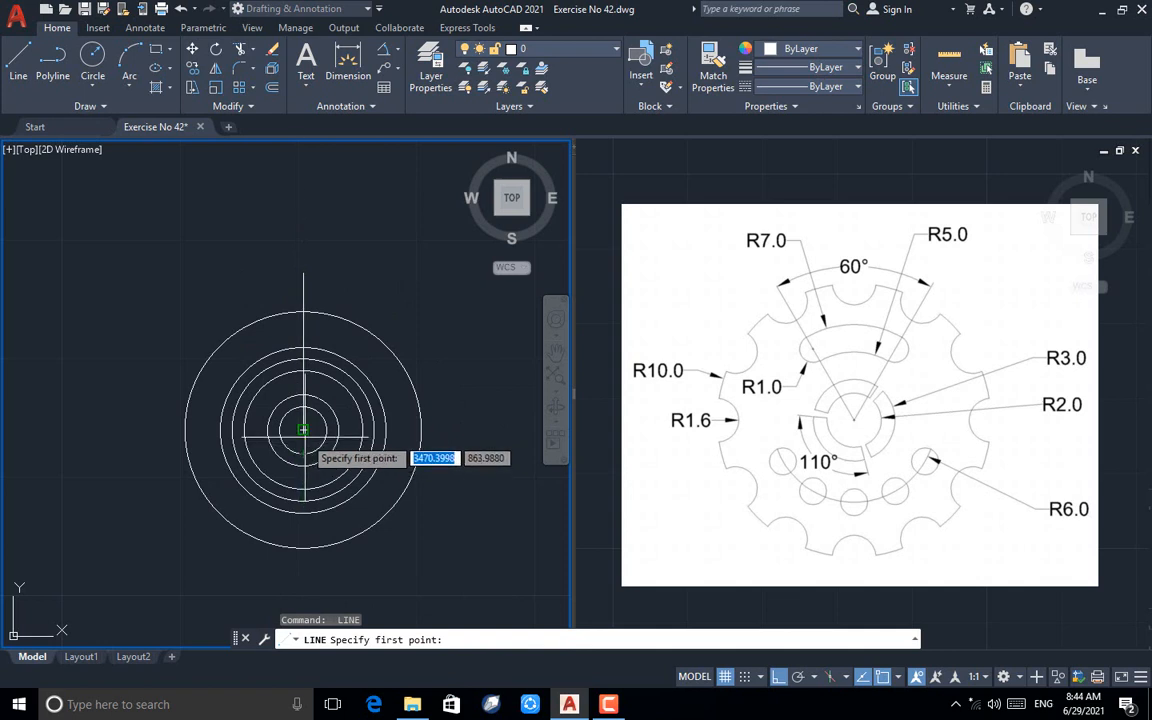
click(303, 430)
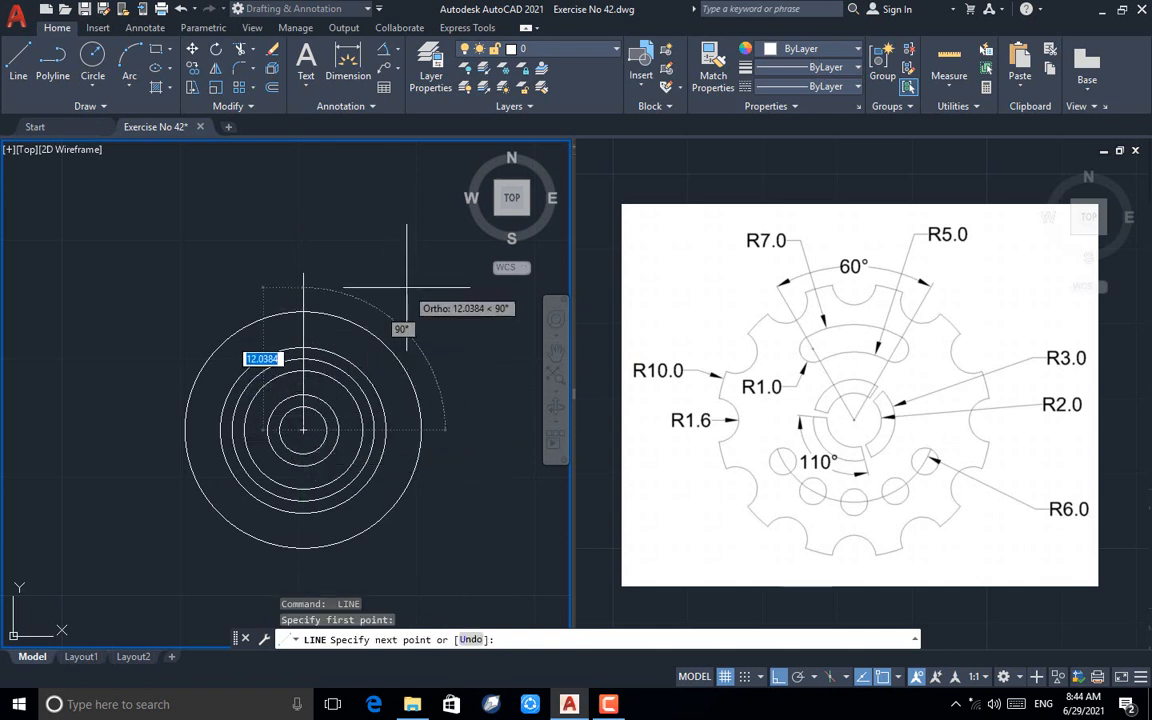
key(F8)
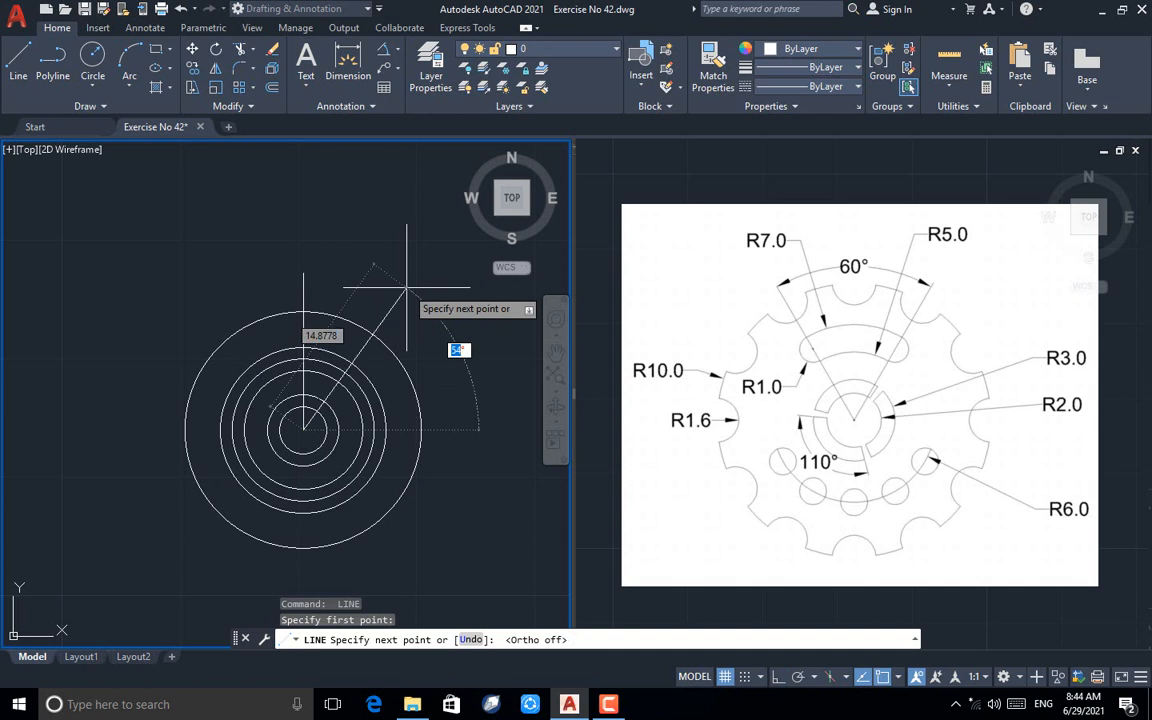
text(60)
key(Return)
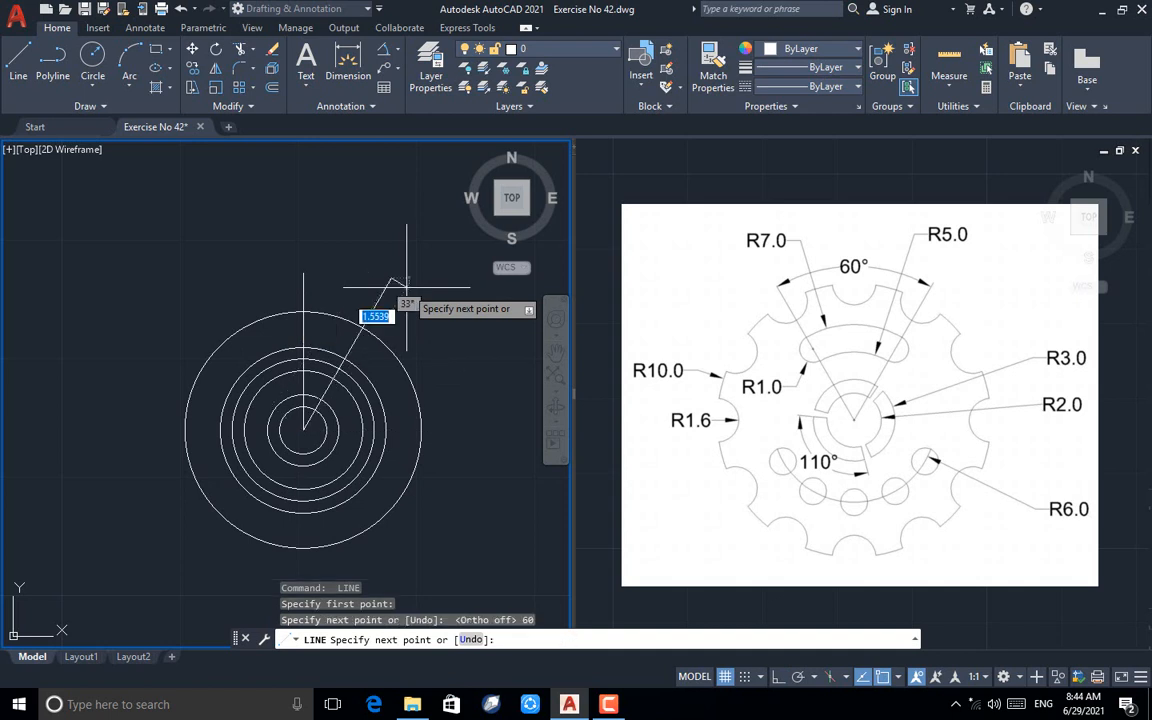
key(Return)
Step: Draw a line about 15.1 long from the common center at 120°, and erase the vertical line
key(Return)
click(303, 428)
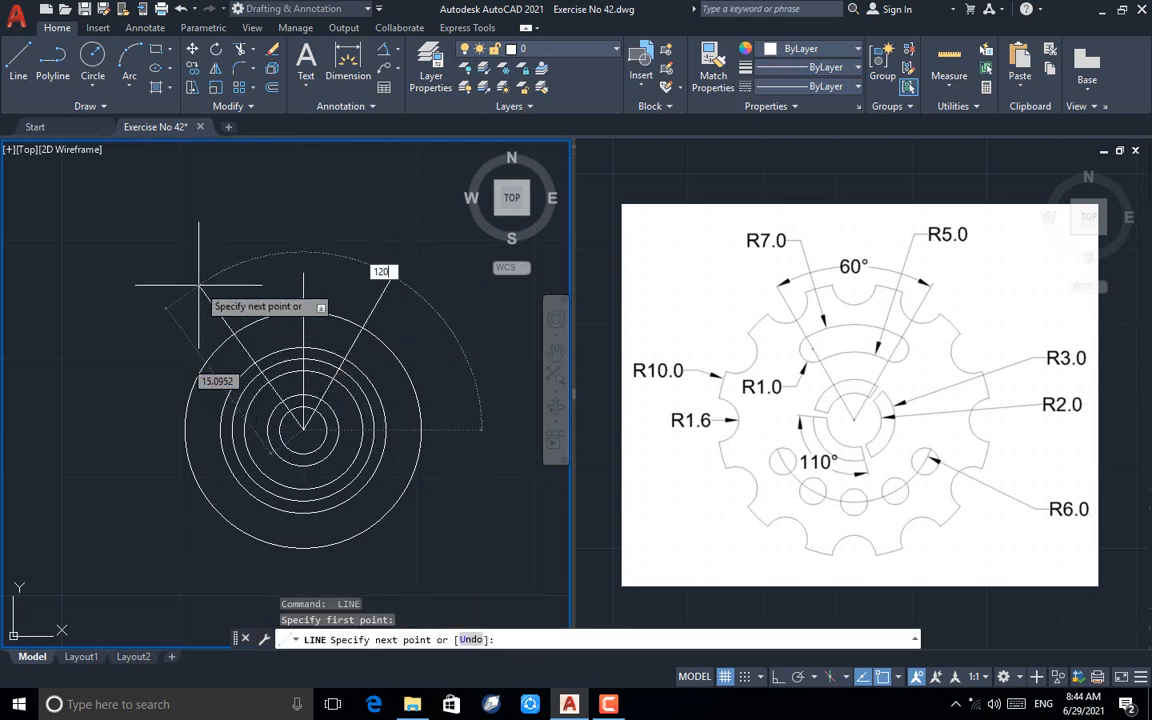
key(Return)
key(Escape)
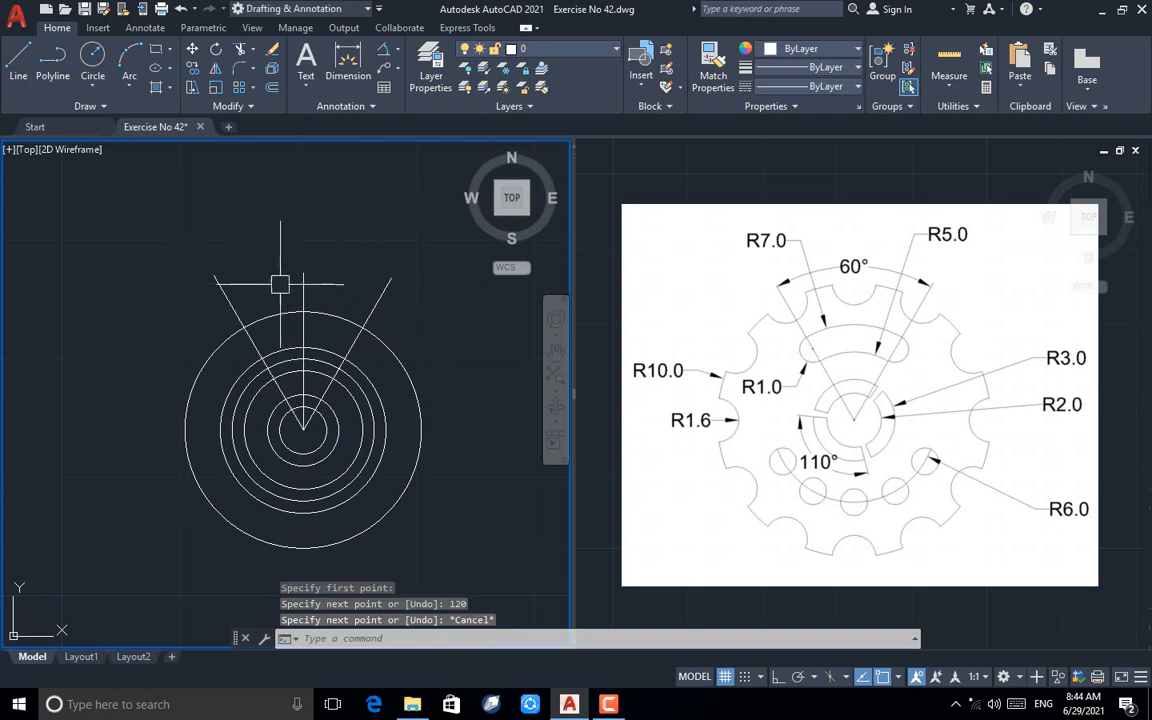
click(304, 300)
key(Delete)
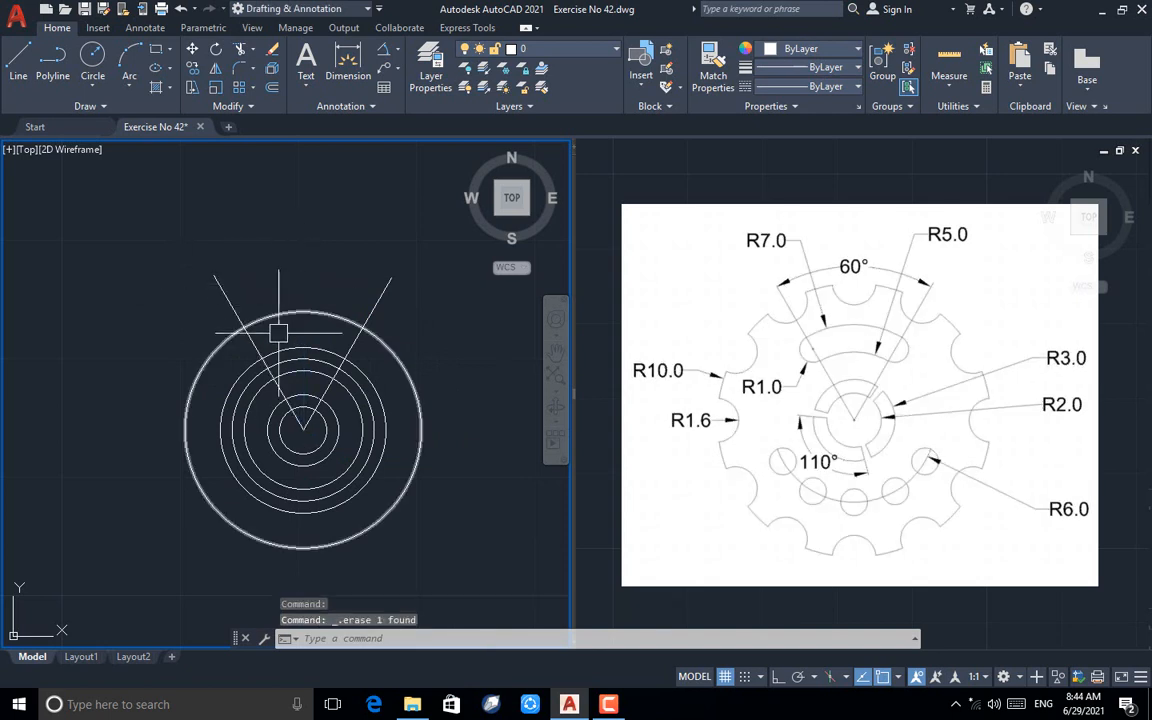
Step: Add an angular dimension between the two slanted lines, placing it above the outer circle
click(397, 52)
click(390, 78)
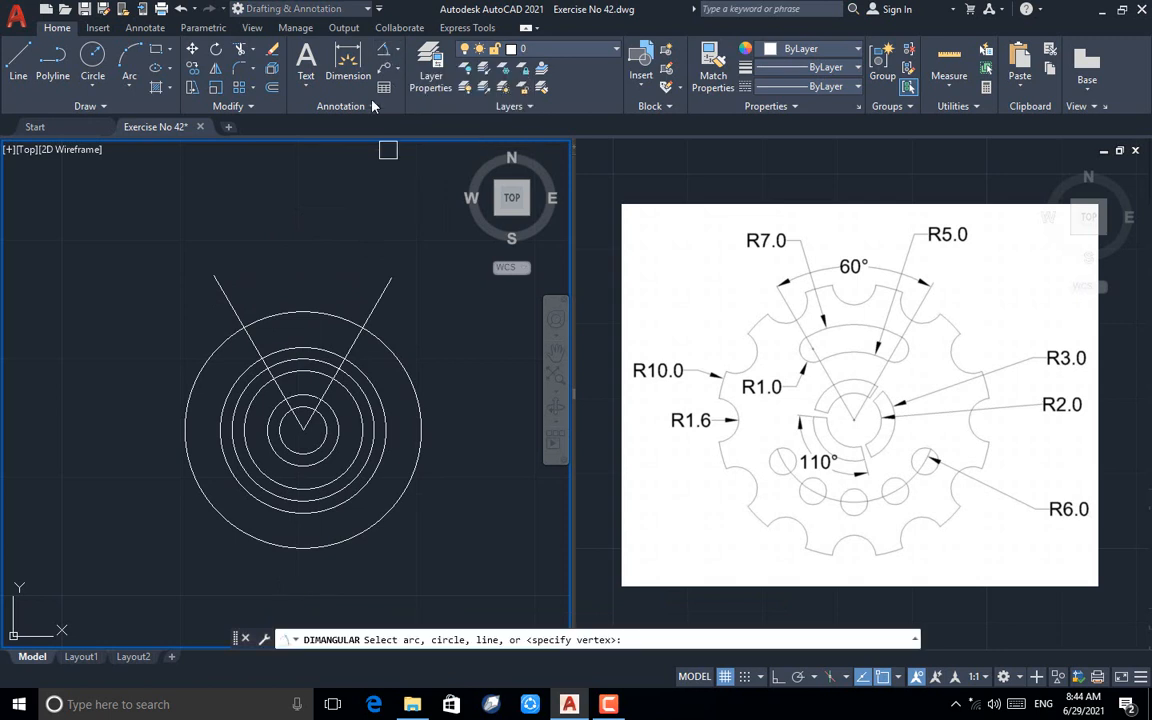
click(229, 278)
click(381, 290)
click(344, 270)
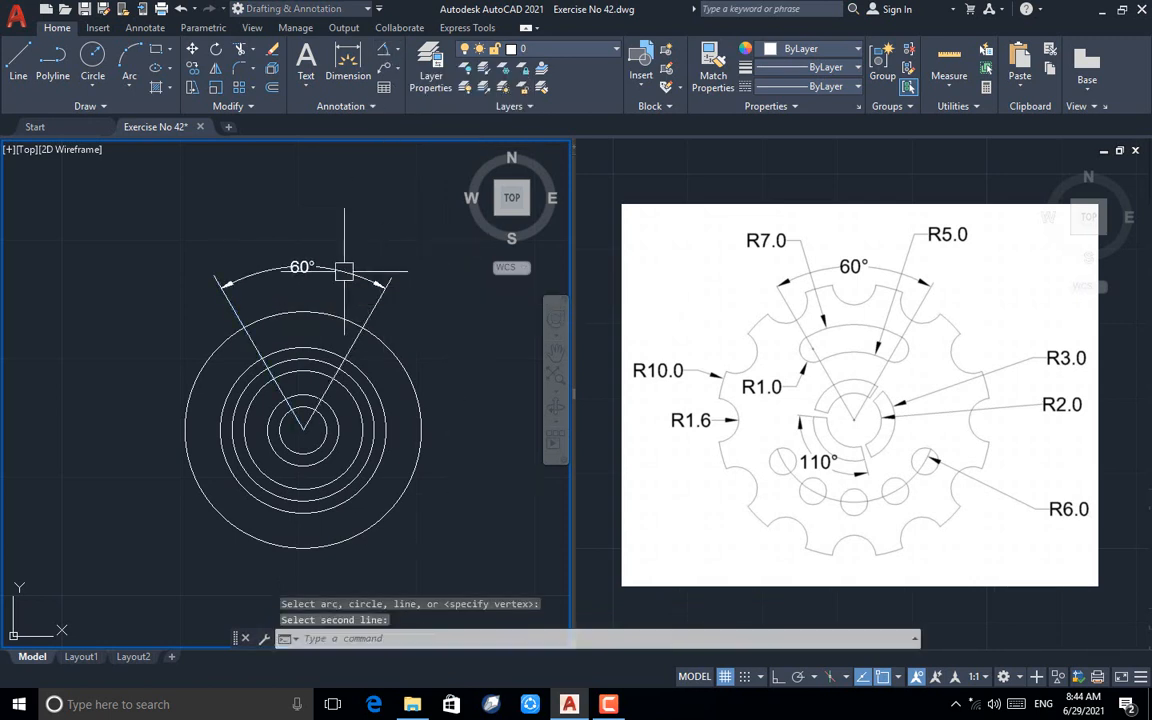
key(Escape)
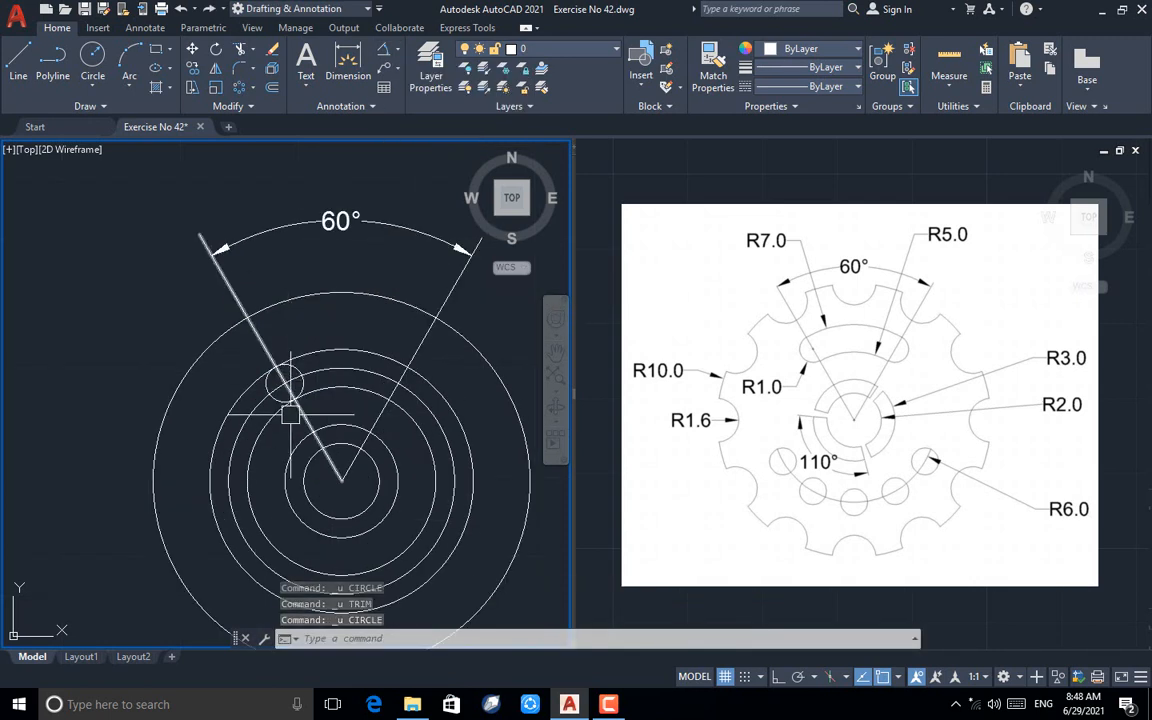
Step: Polar-array the small circle around the common center with 12 items over 360°, and explode the array
scroll(285, 395, down, 3)
scroll(252, 314, up, 3)
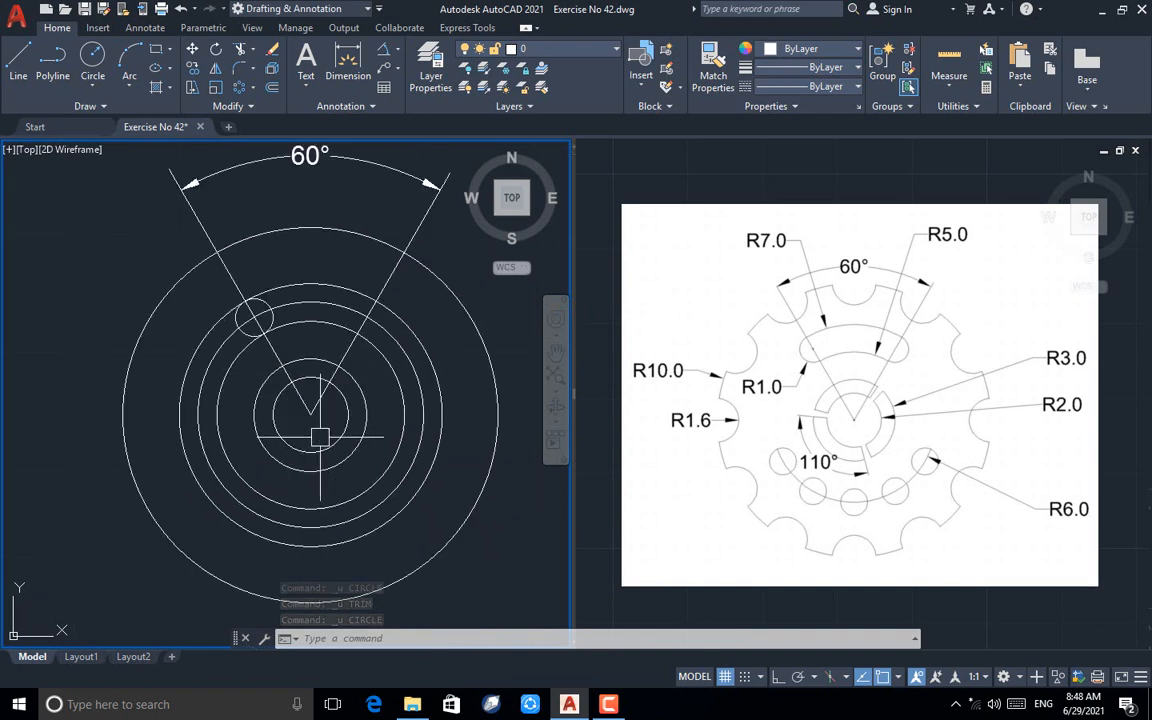
click(253, 305)
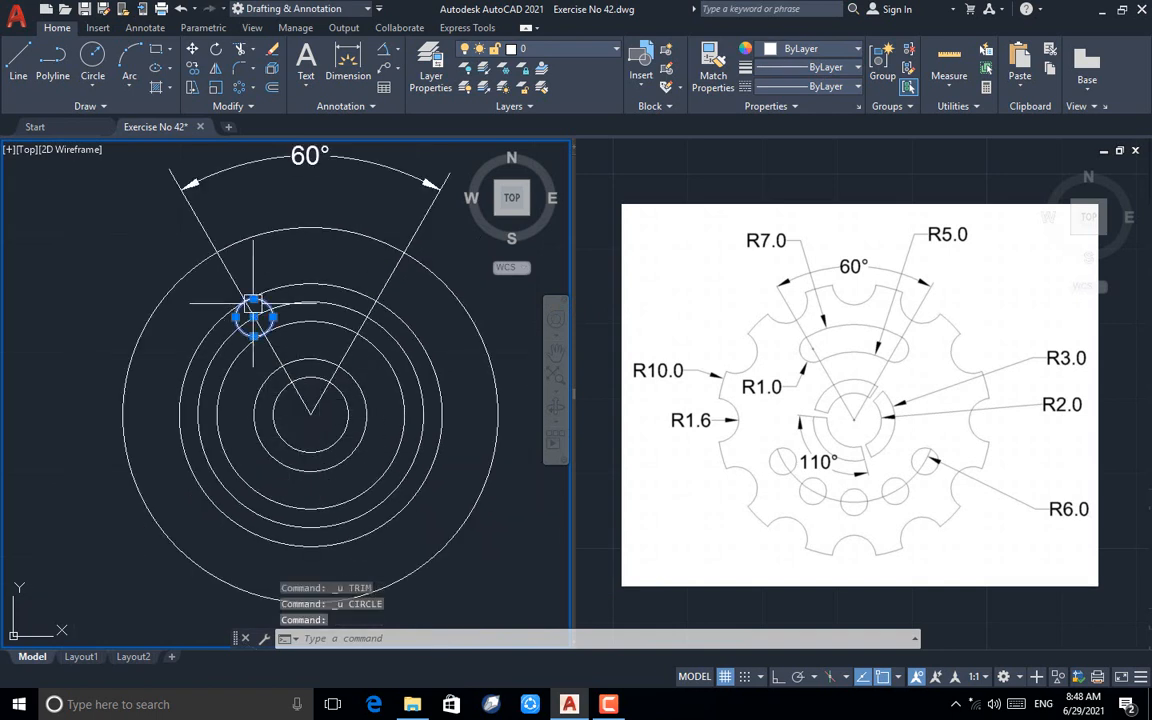
click(239, 88)
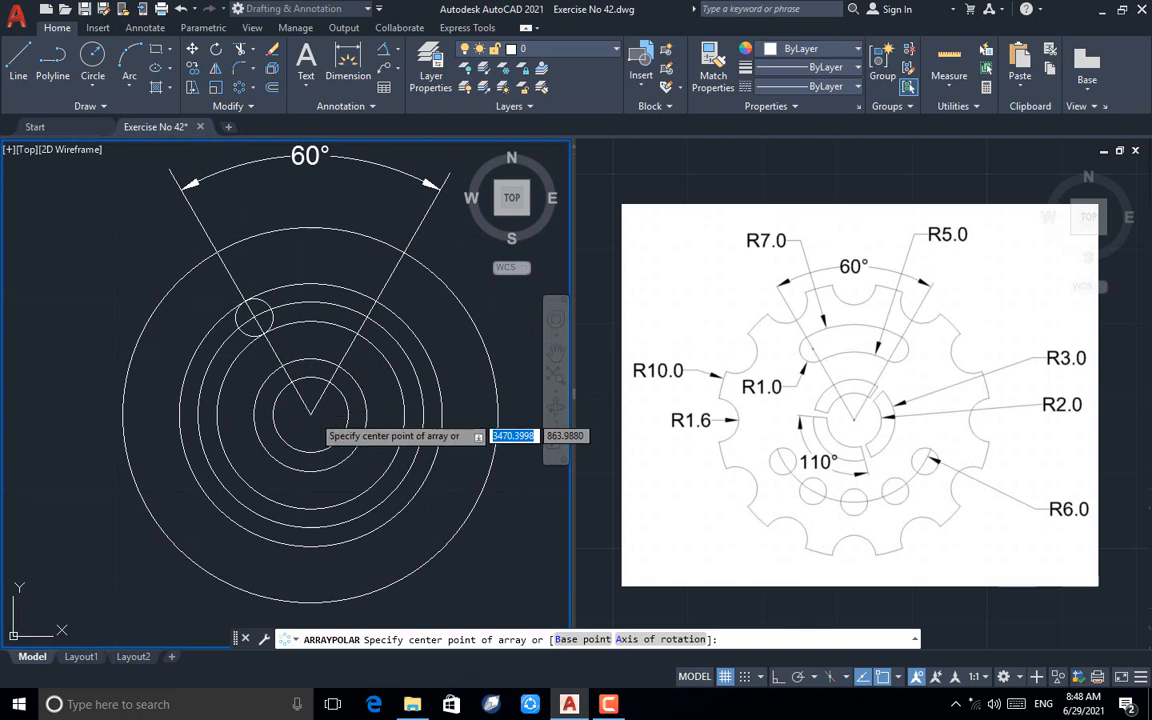
click(311, 414)
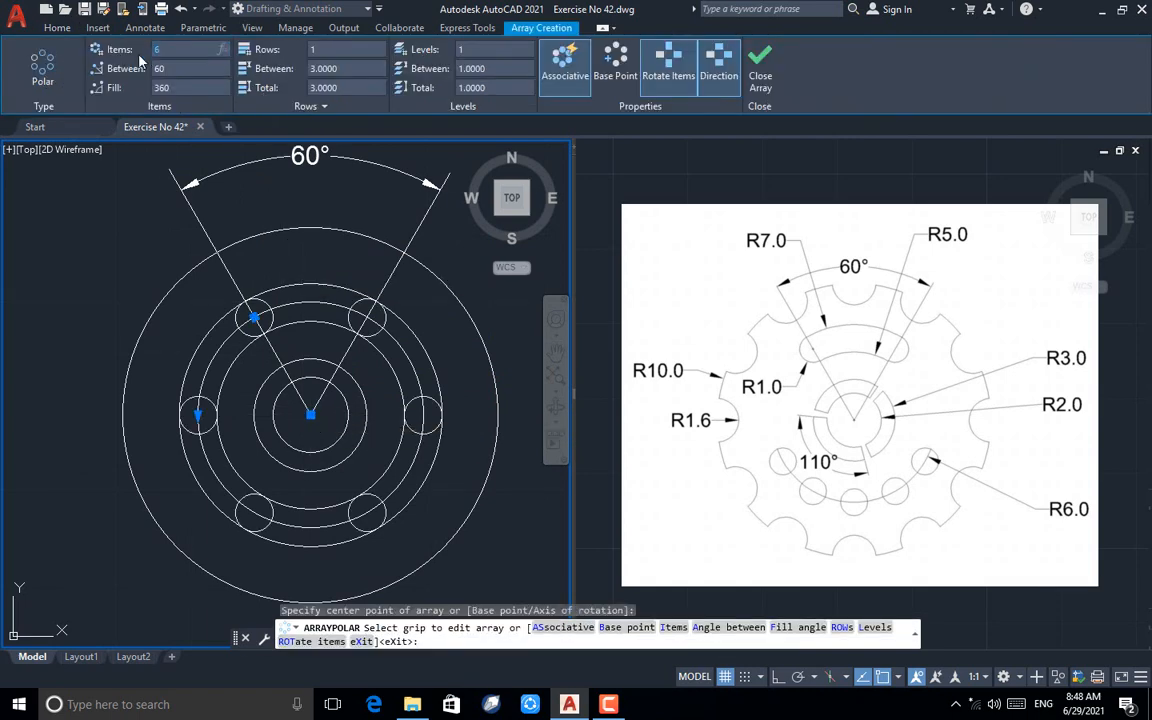
key(Return)
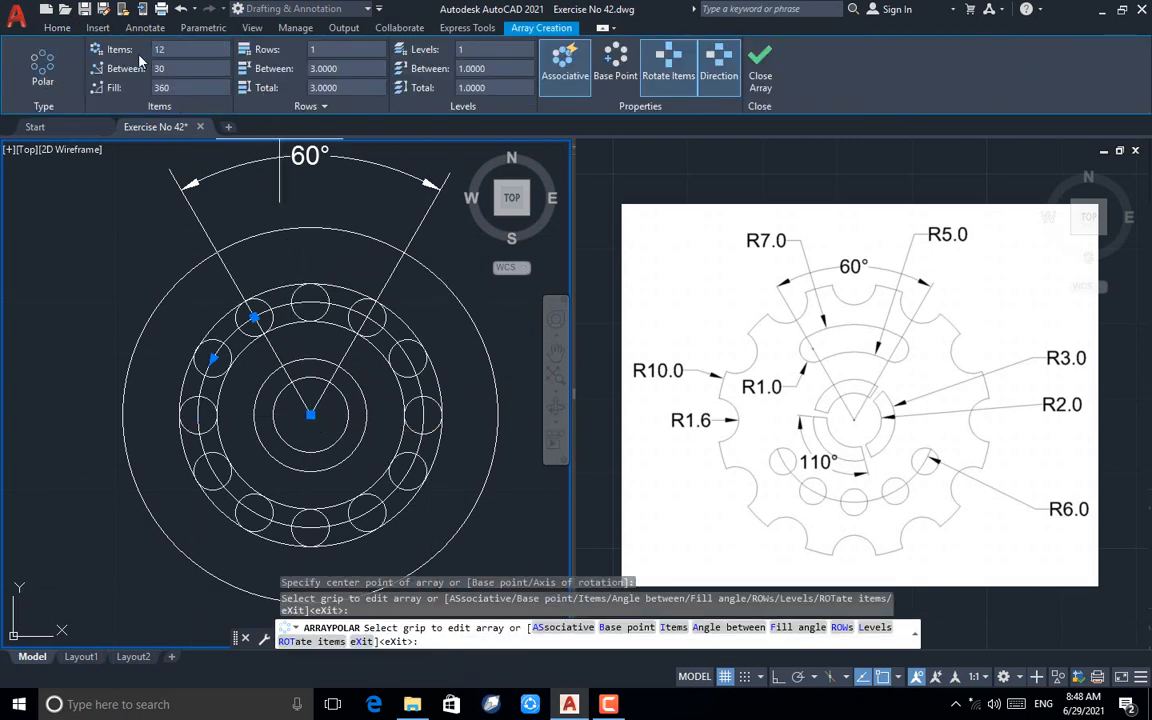
key(Escape)
key(Escape)
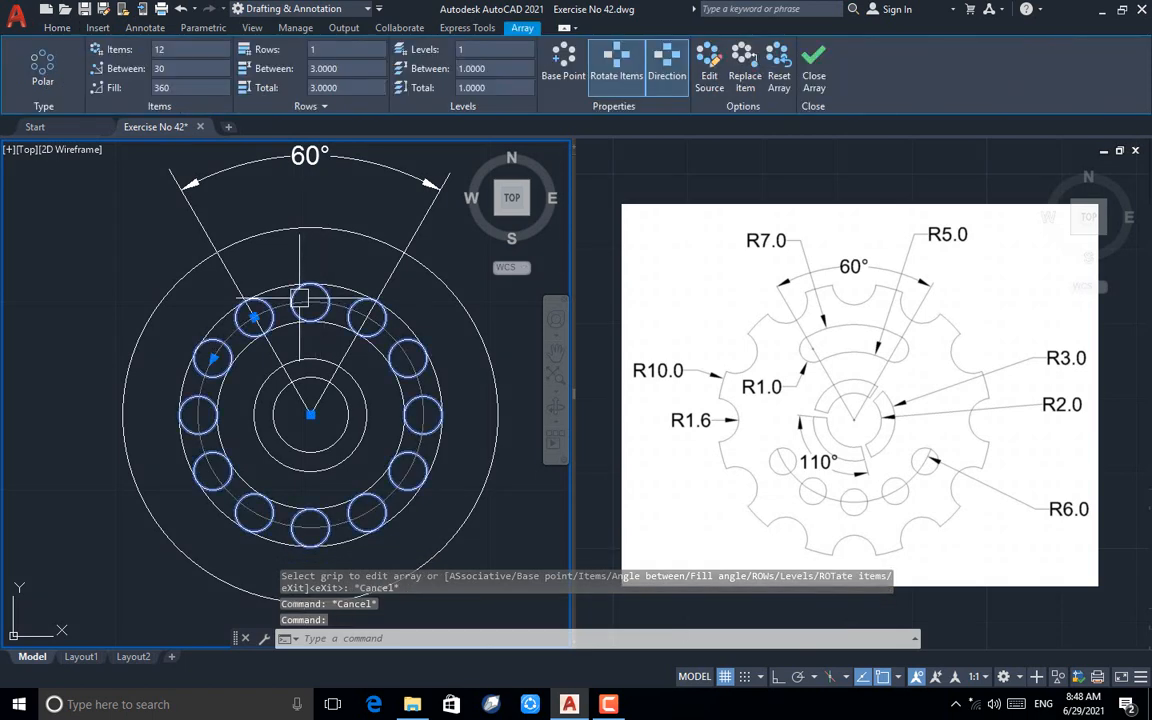
text(x)
key(Return)
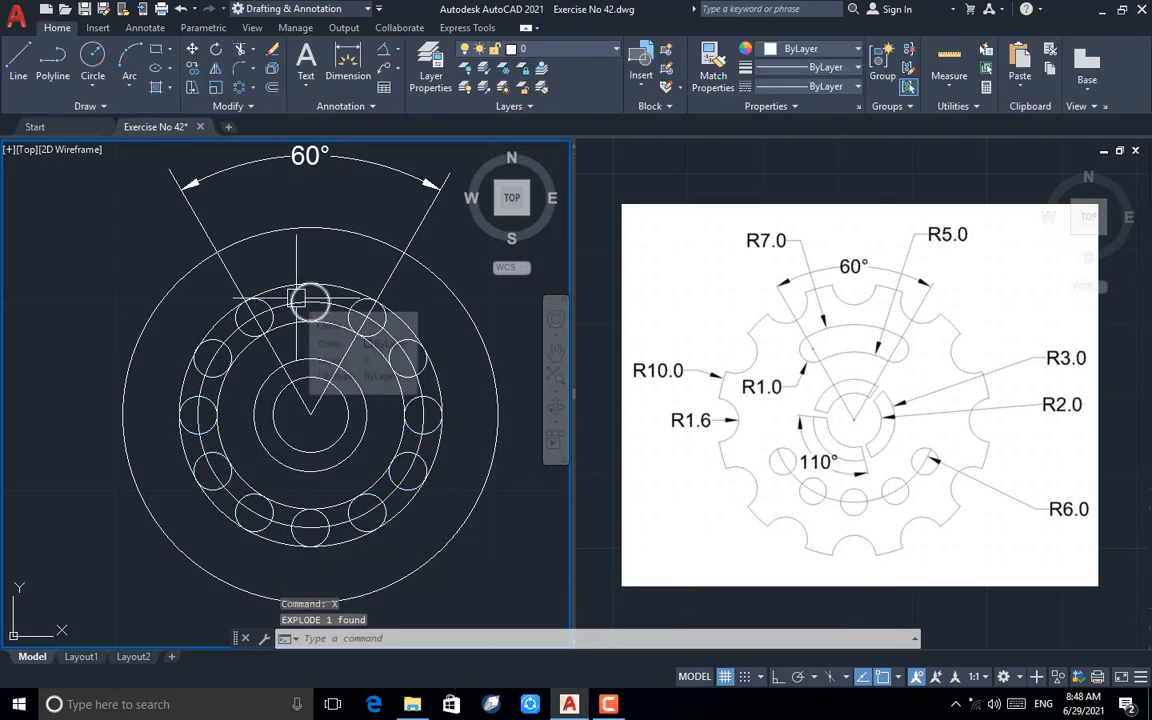
Step: Erase the topmost small arrayed circle and the upper two on each side, keeping the slot-end circles and the five lower holes
click(297, 298)
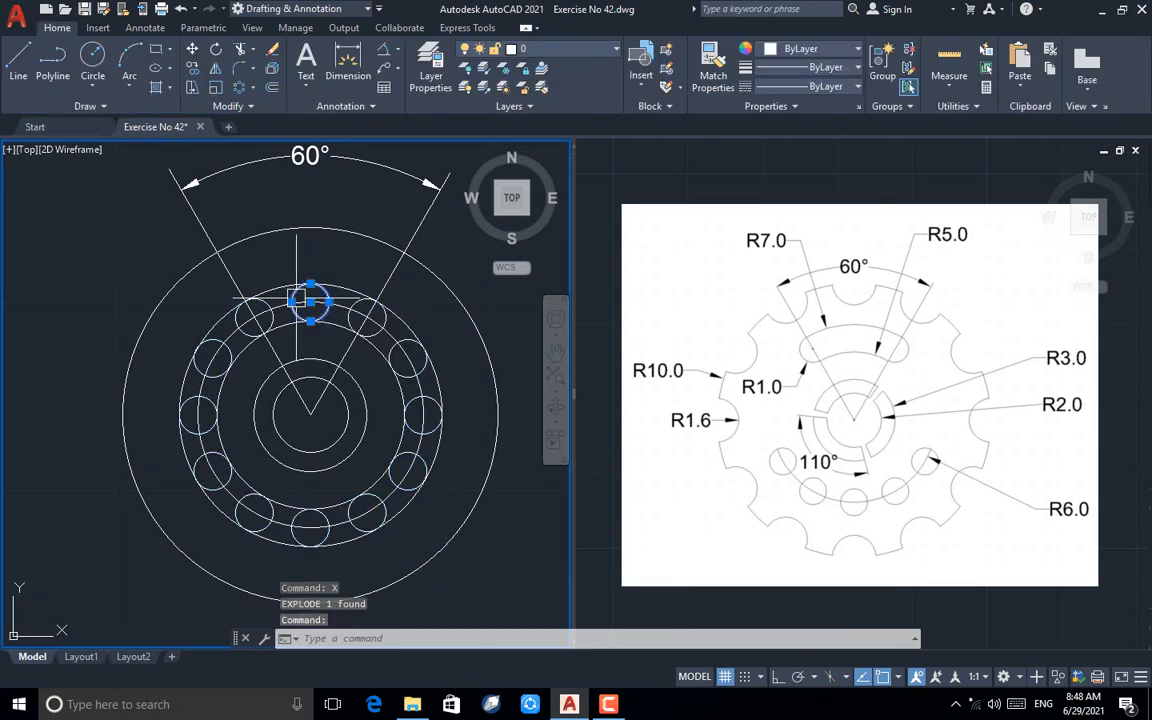
click(407, 373)
click(423, 403)
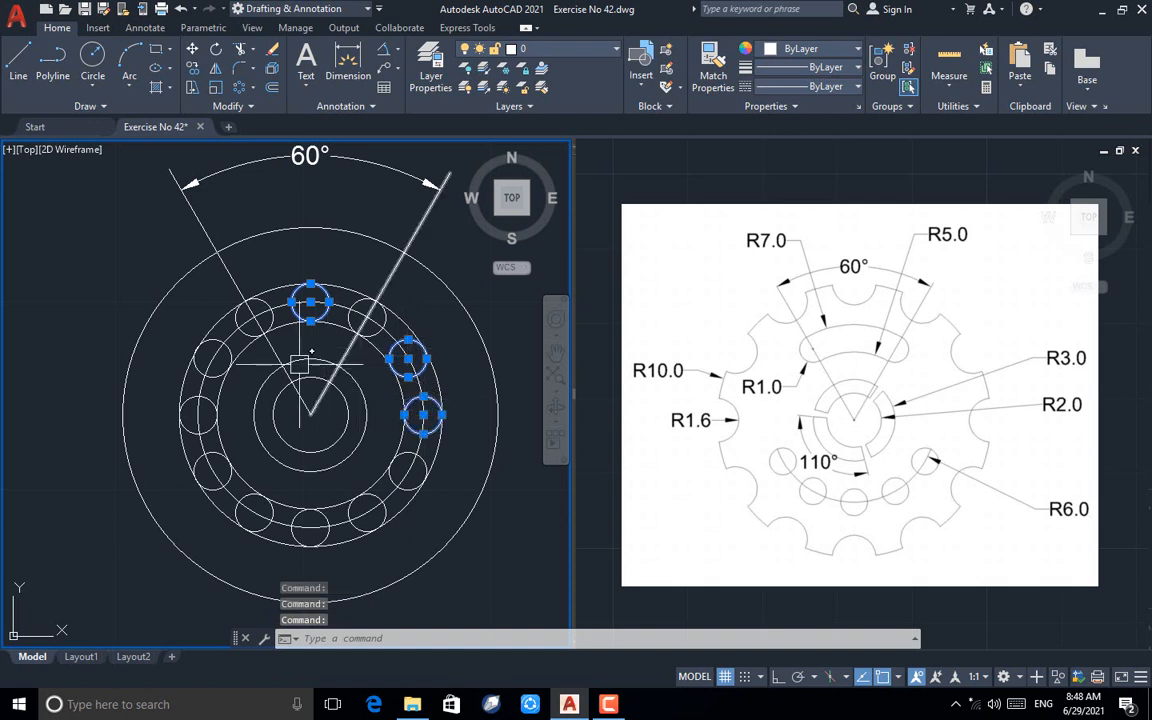
click(213, 364)
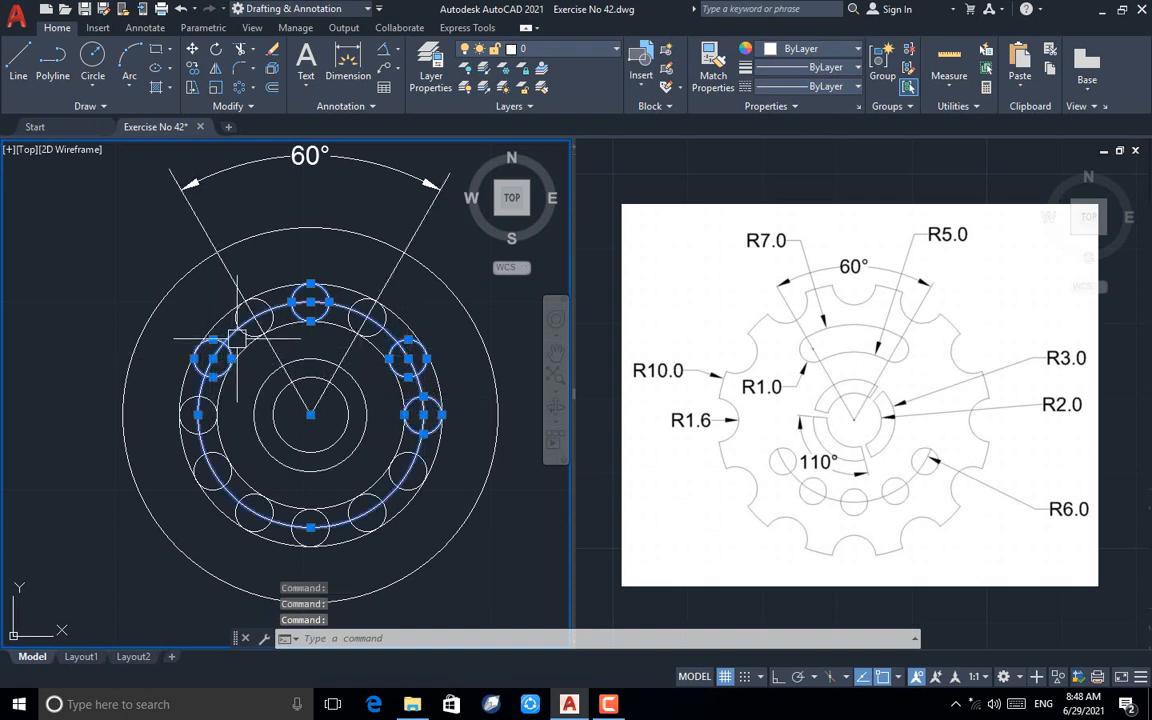
shift+click(229, 332)
scroll(229, 335, up, 4)
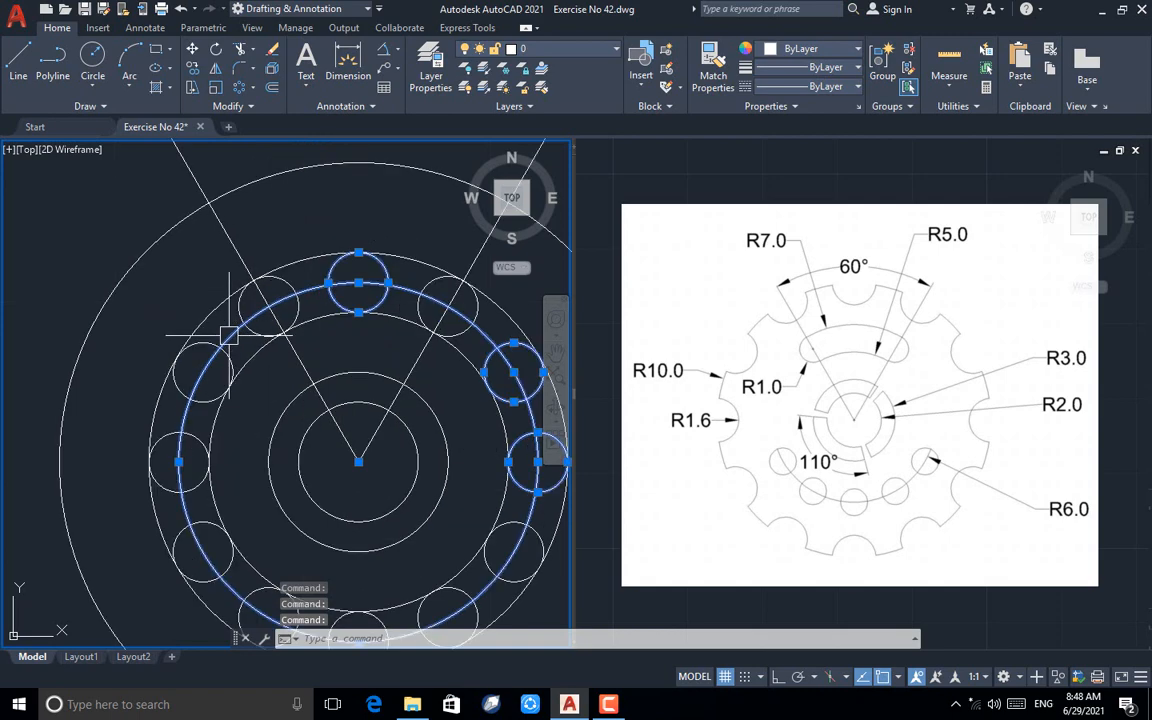
shift+click(229, 335)
click(202, 341)
scroll(207, 327, down, 4)
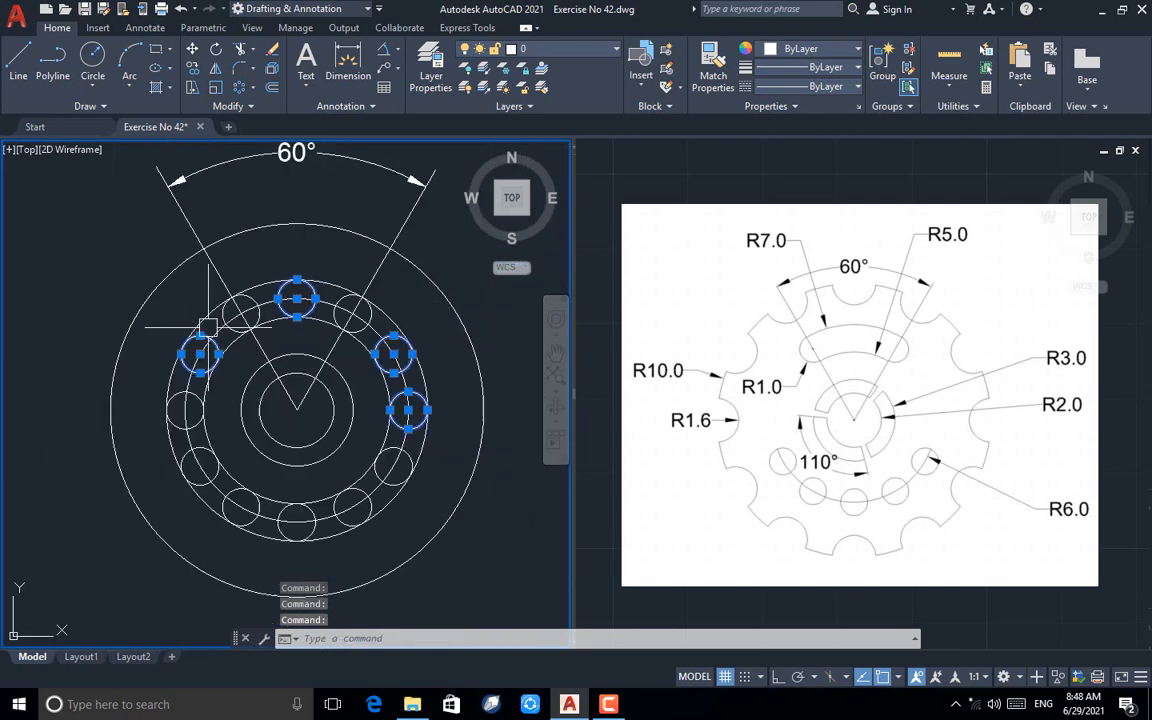
click(199, 419)
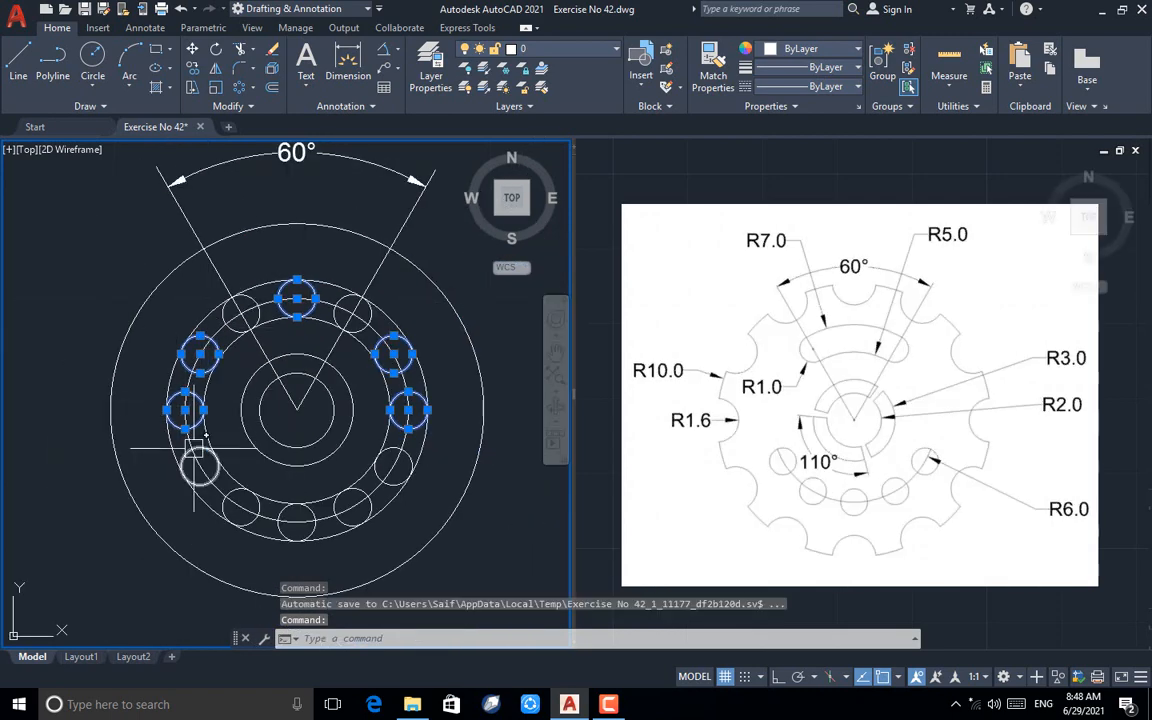
key(Delete)
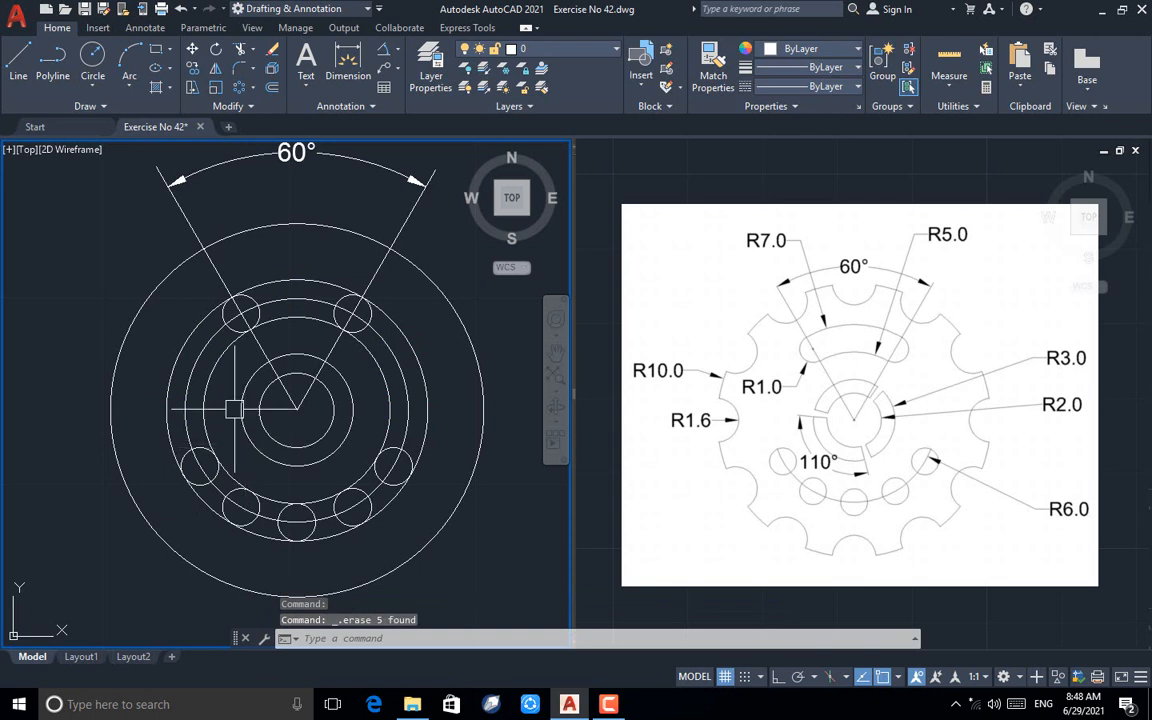
Step: Erase the two slanted construction lines running from the common center
scroll(278, 334, up, 2)
click(262, 367)
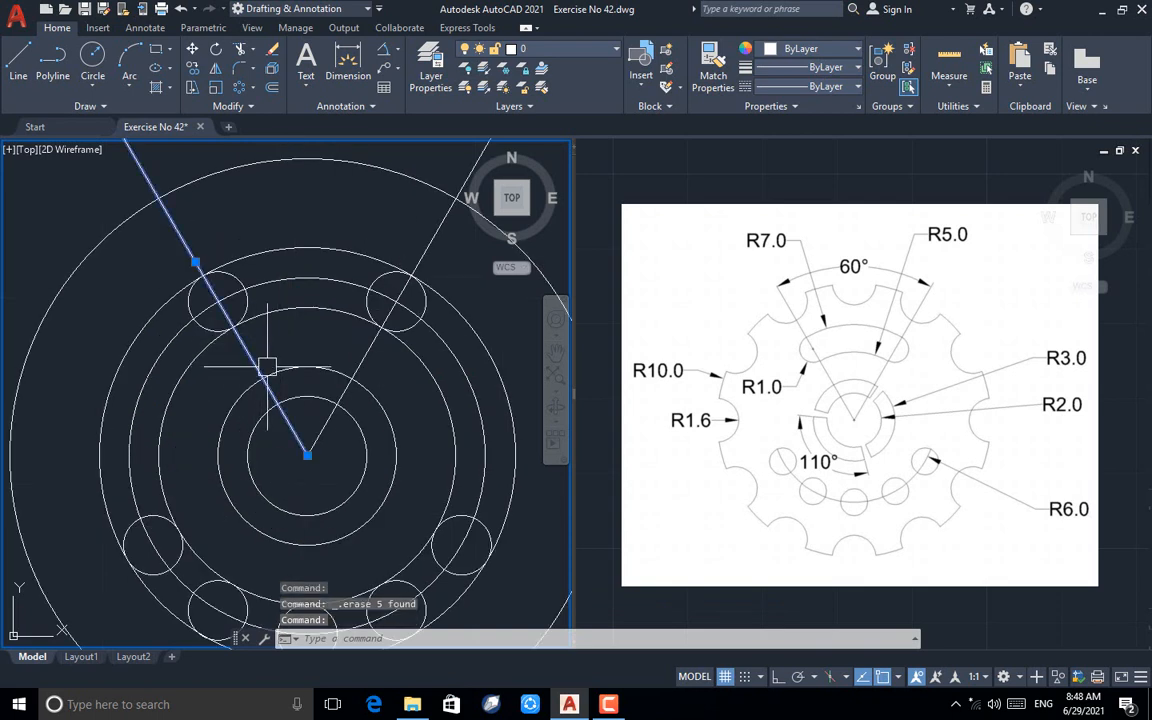
click(352, 371)
key(Delete)
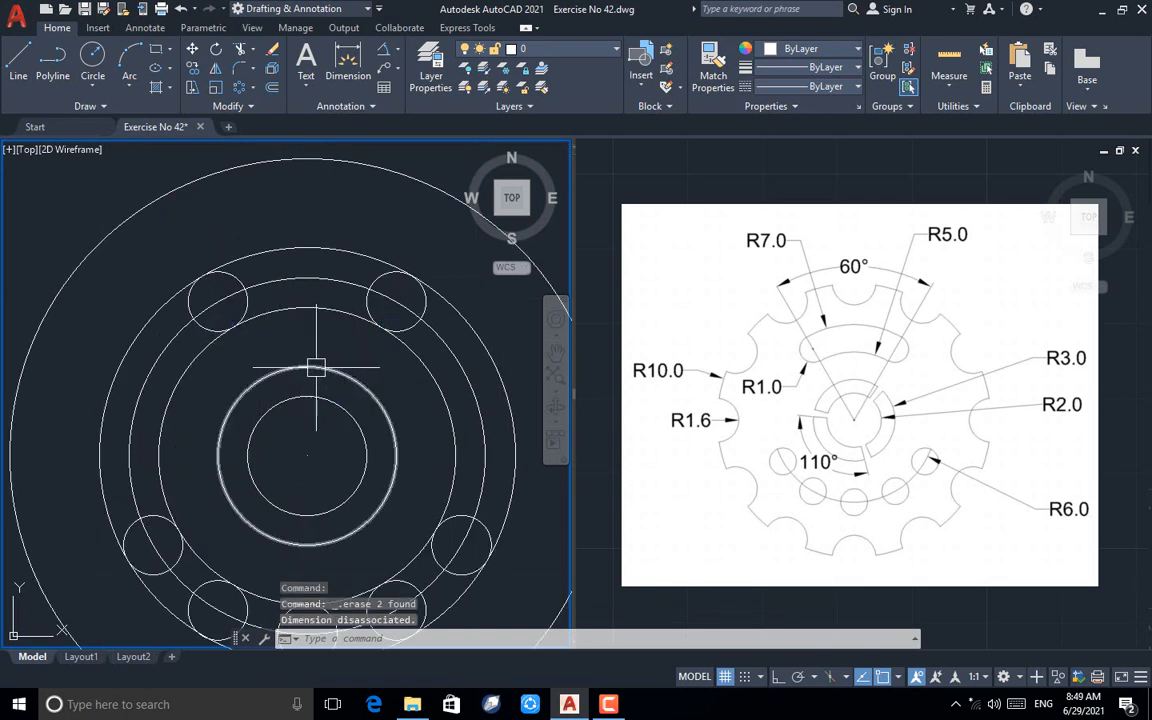
Step: Trim the inner side of the upper-right small circle and the middle circle's arc through it to shape the slot's right end
key(Return)
scroll(342, 288, up, 3)
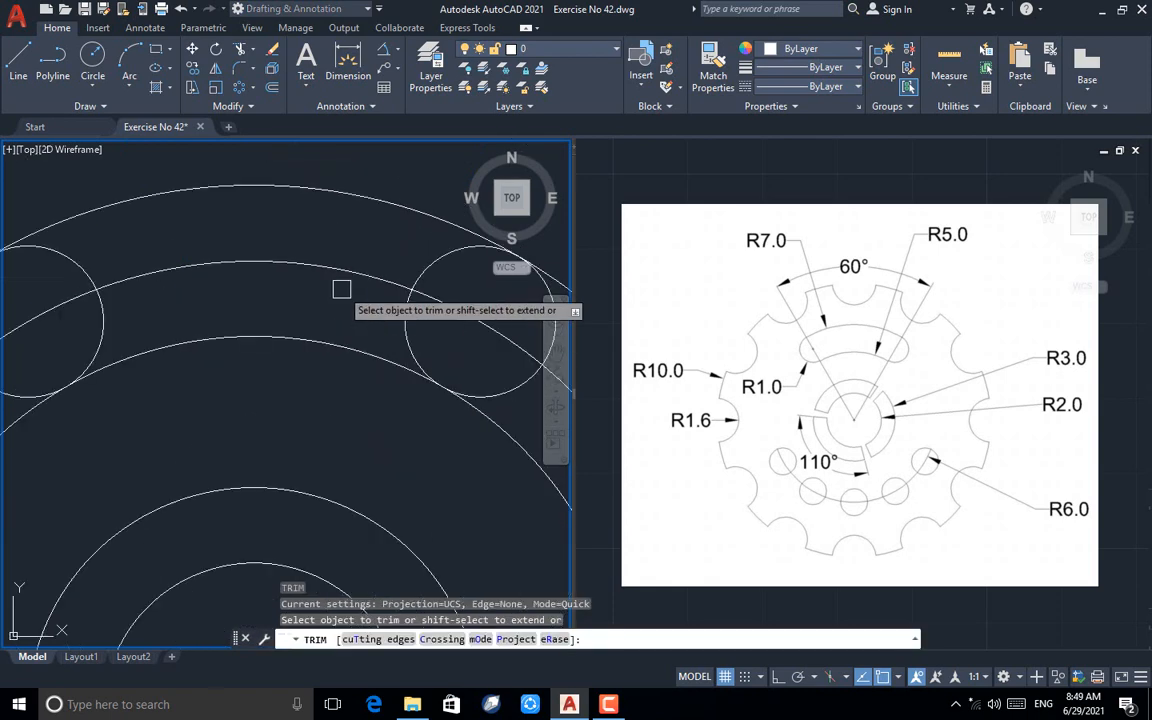
click(452, 290)
click(334, 291)
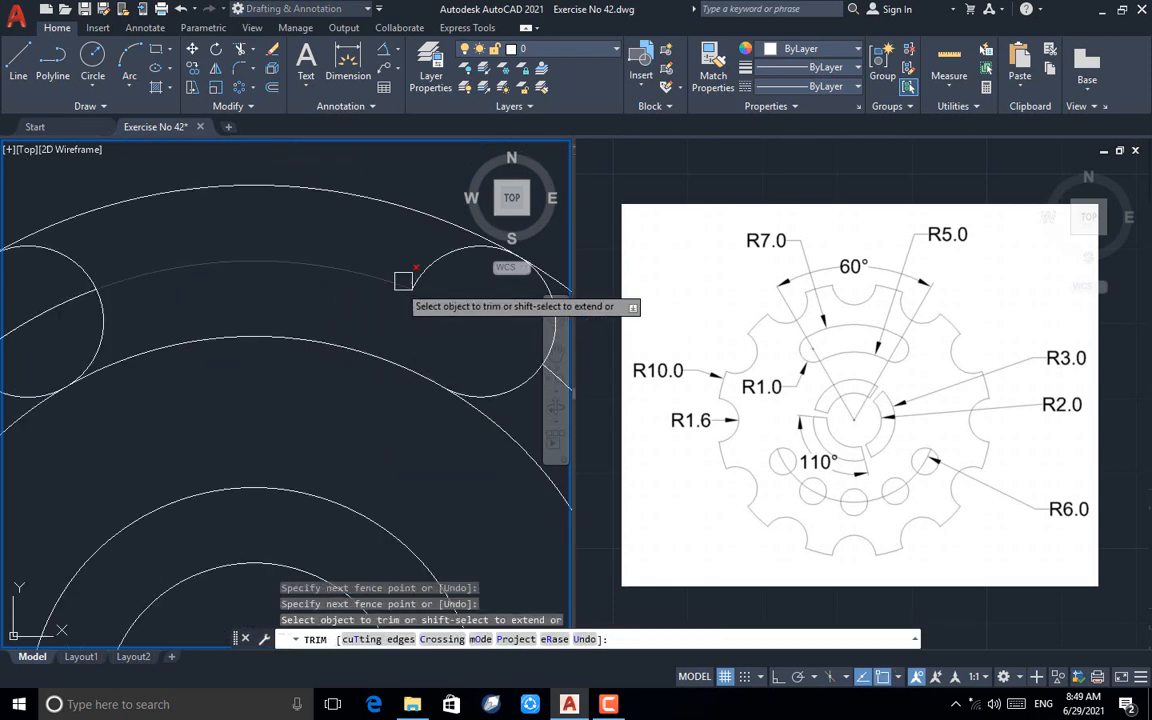
click(418, 273)
scroll(303, 283, down, 3)
Step: Trim the upper-left small circle into the slot's left end, and trim the middle circle down to its arc through the lower holes
scroll(270, 290, up, 4)
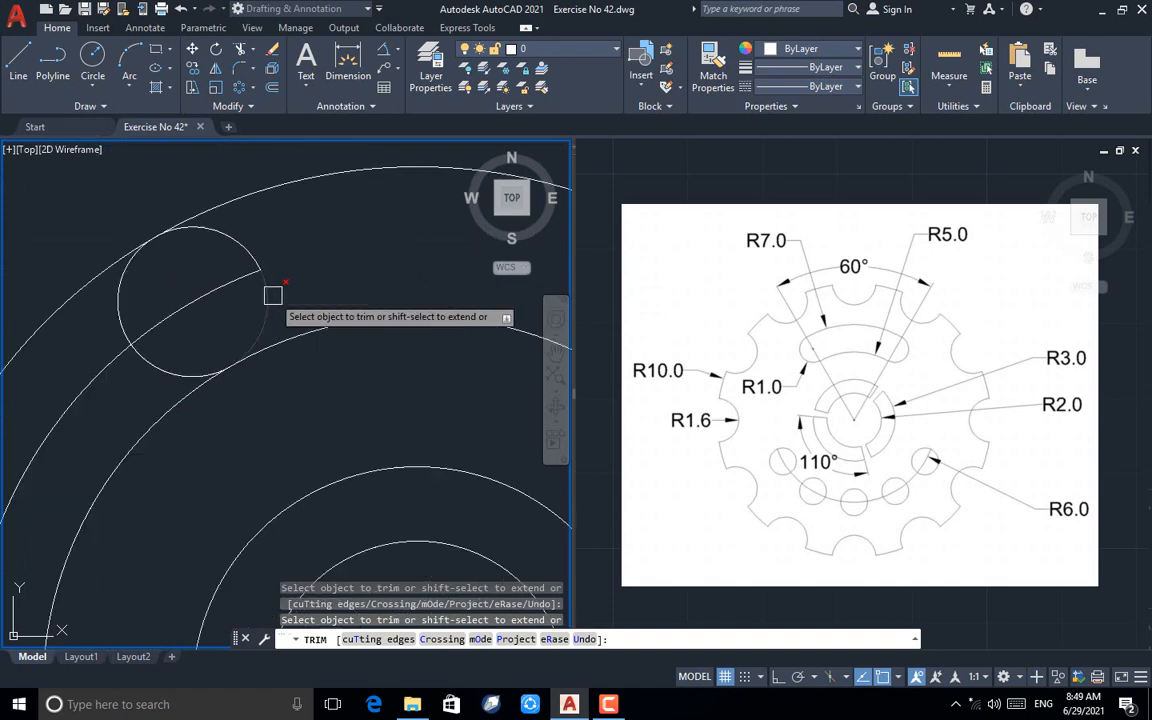
click(216, 272)
click(244, 241)
click(233, 282)
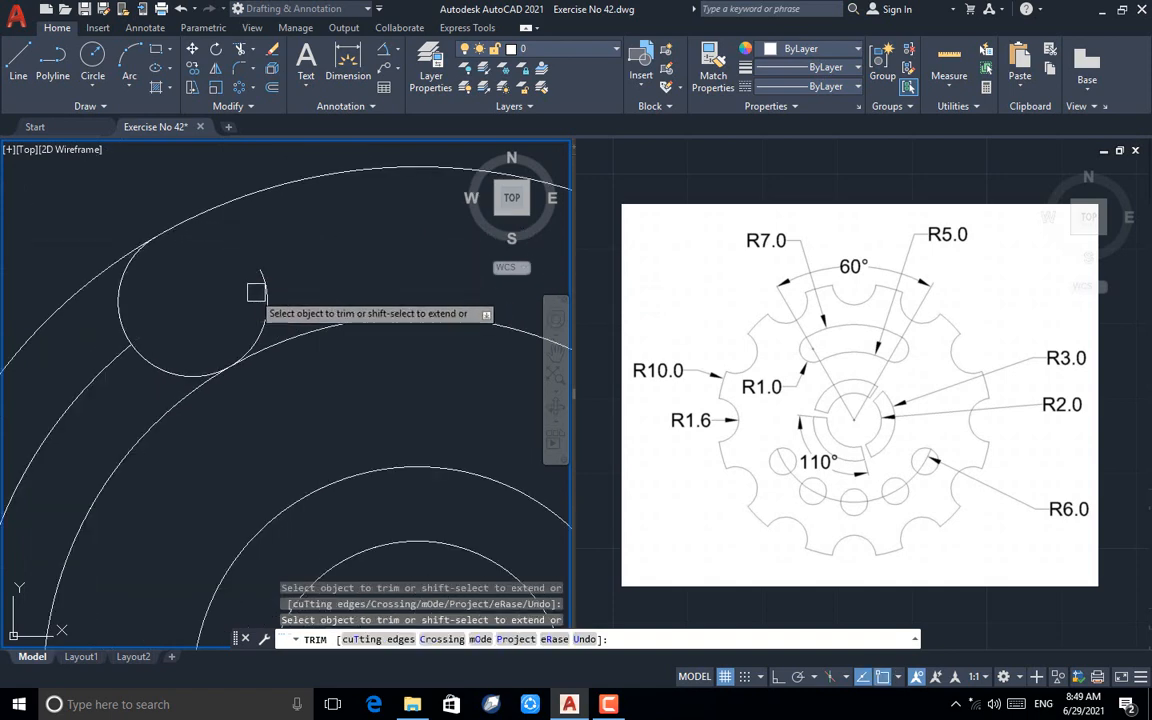
click(261, 292)
scroll(252, 232, down, 4)
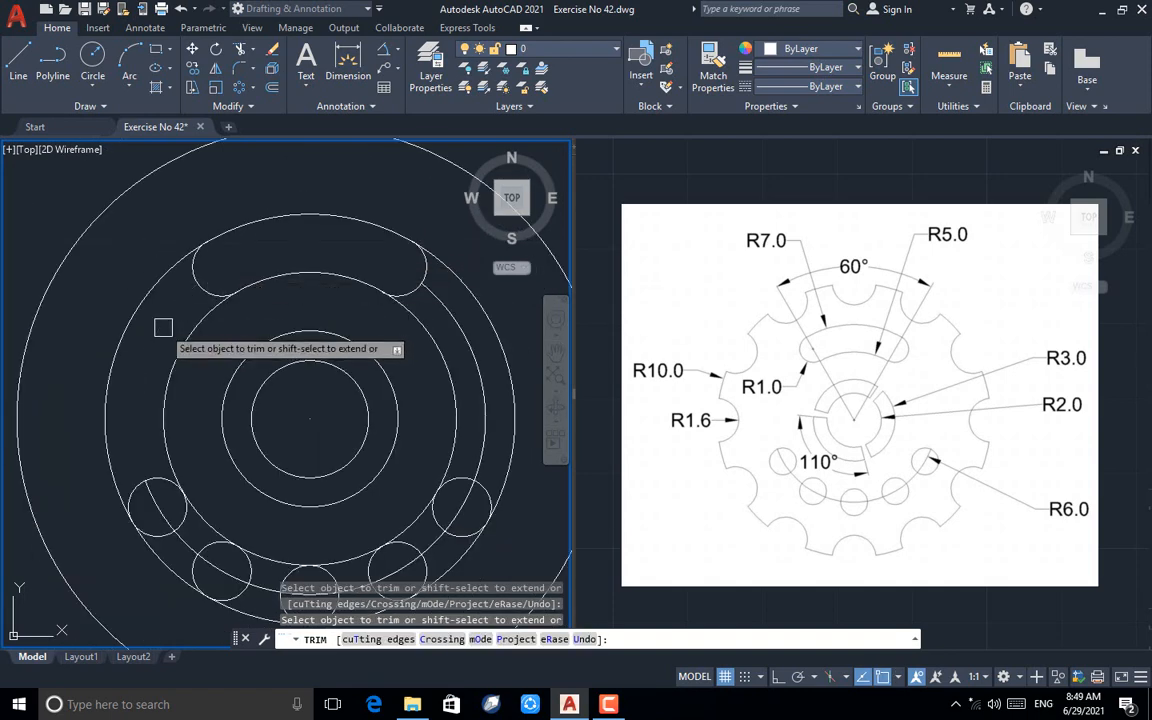
key(Escape)
scroll(270, 334, down, 3)
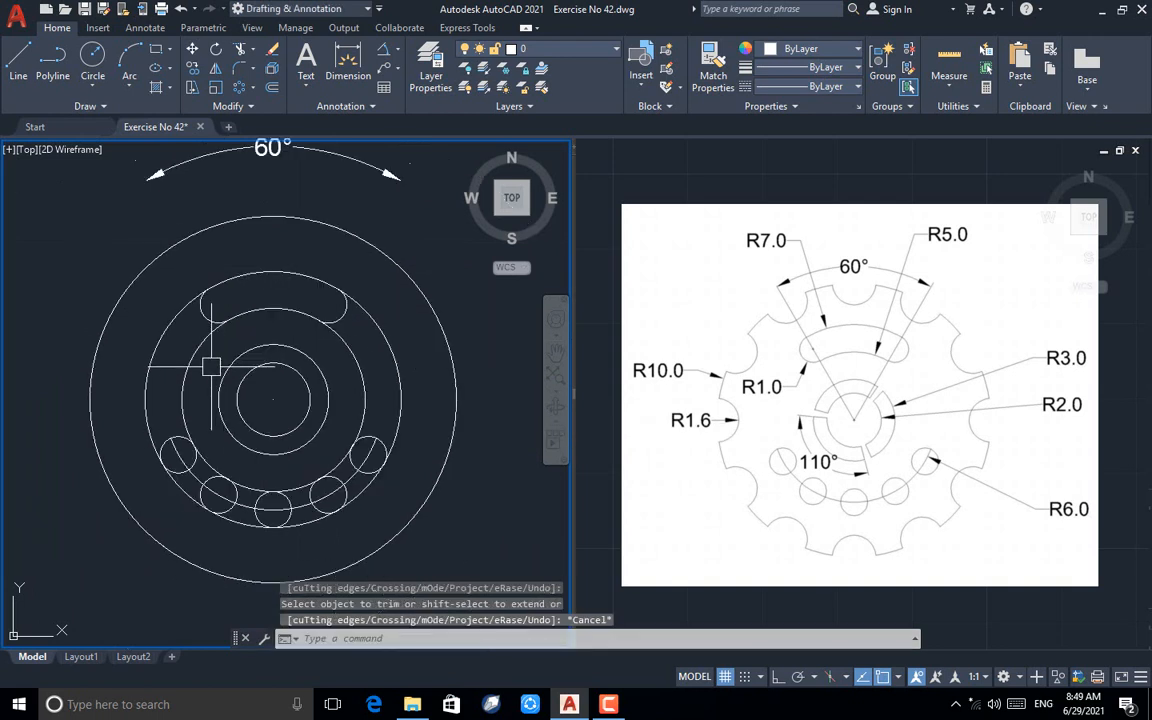
key(Escape)
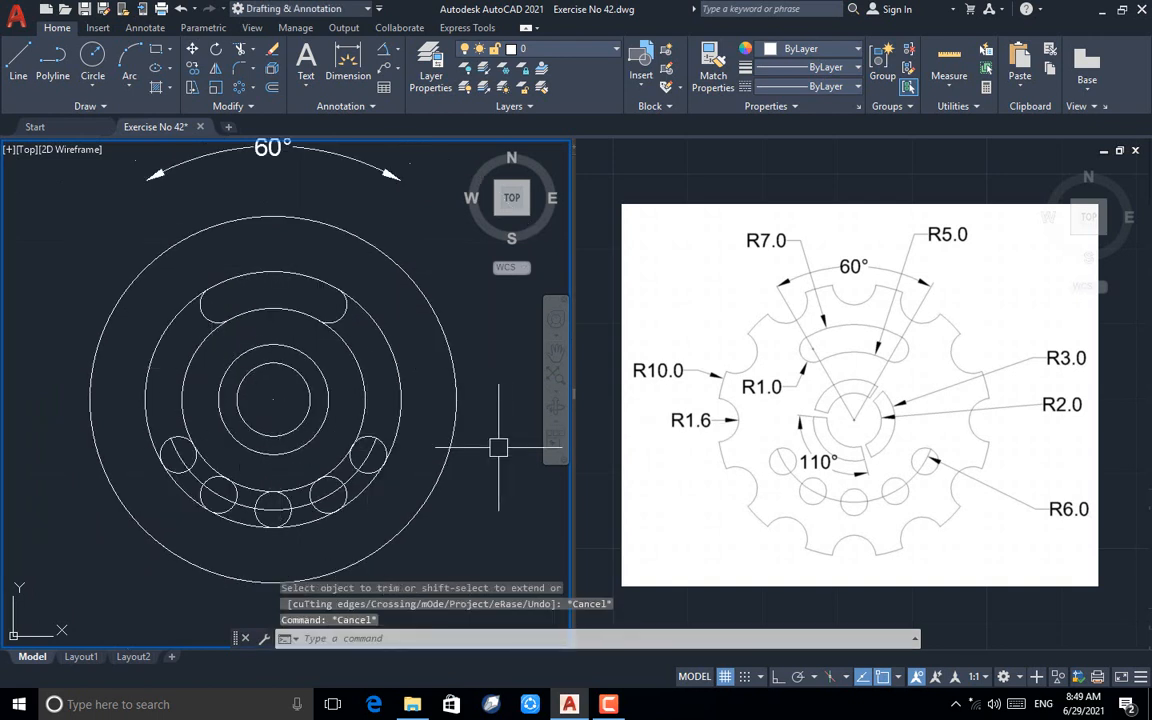
Step: Draw a circle of radius 1.6 centered on the outer circle's top quadrant
text(c)
key(Return)
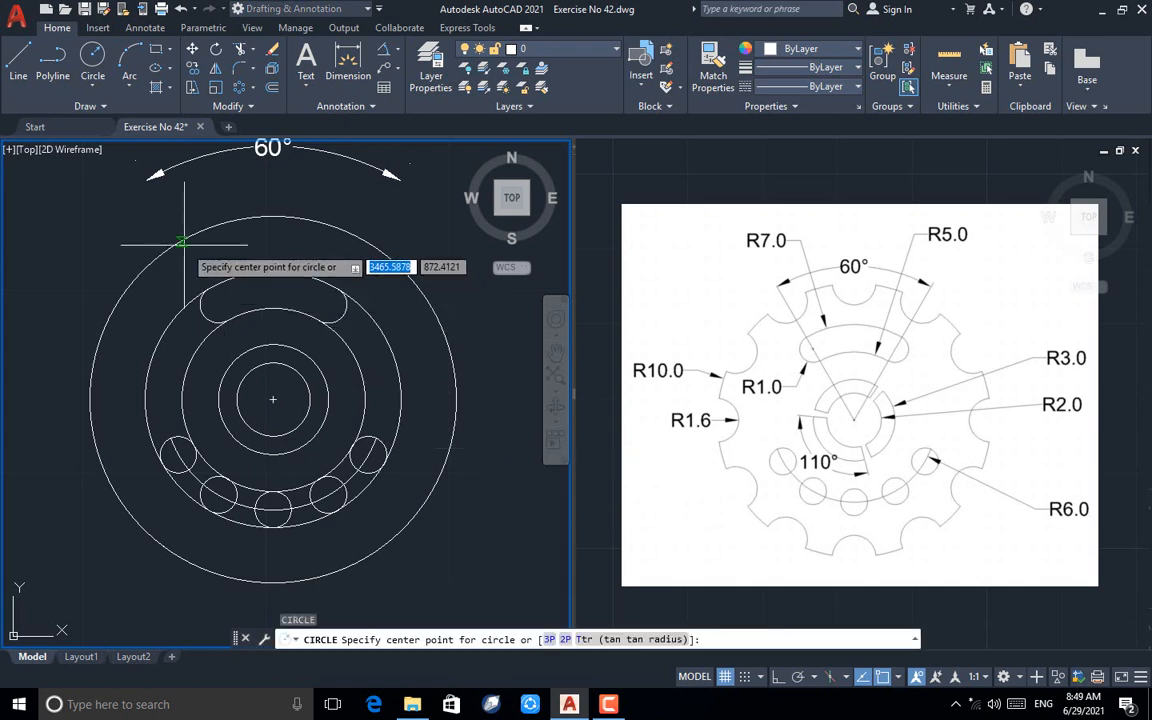
click(273, 216)
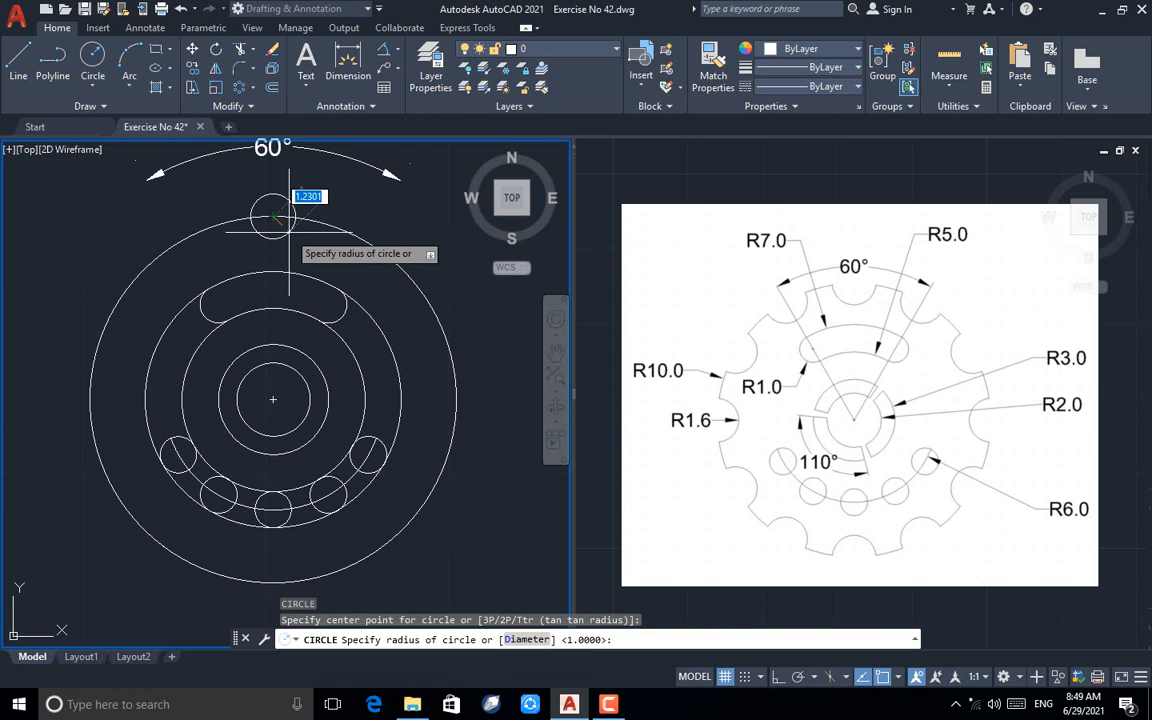
key(Return)
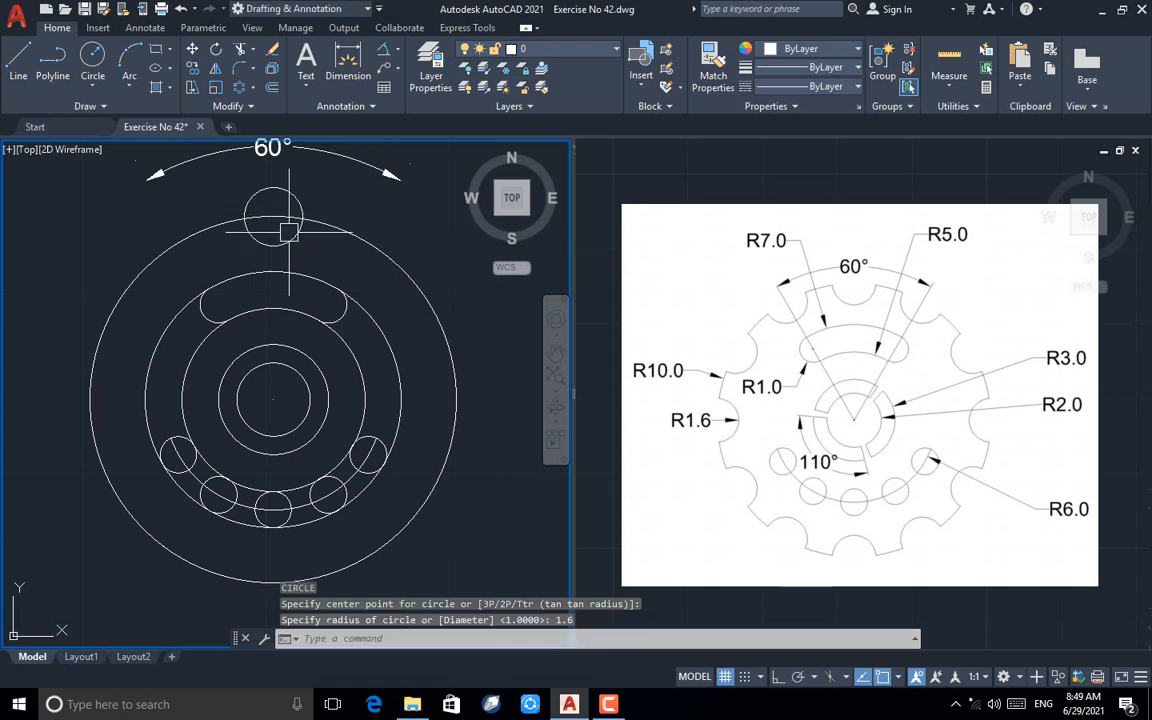
Step: Polar-array the radius 1.6 circle around the common center with 12 items over 360°, and explode the array
click(280, 249)
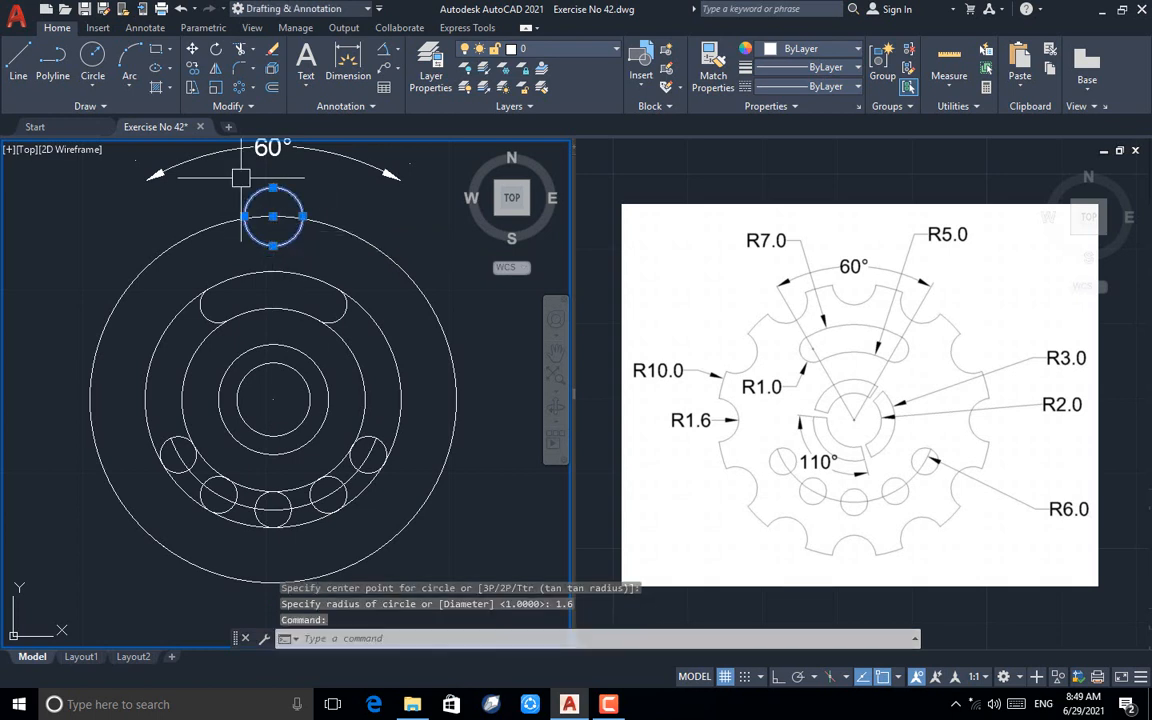
click(241, 89)
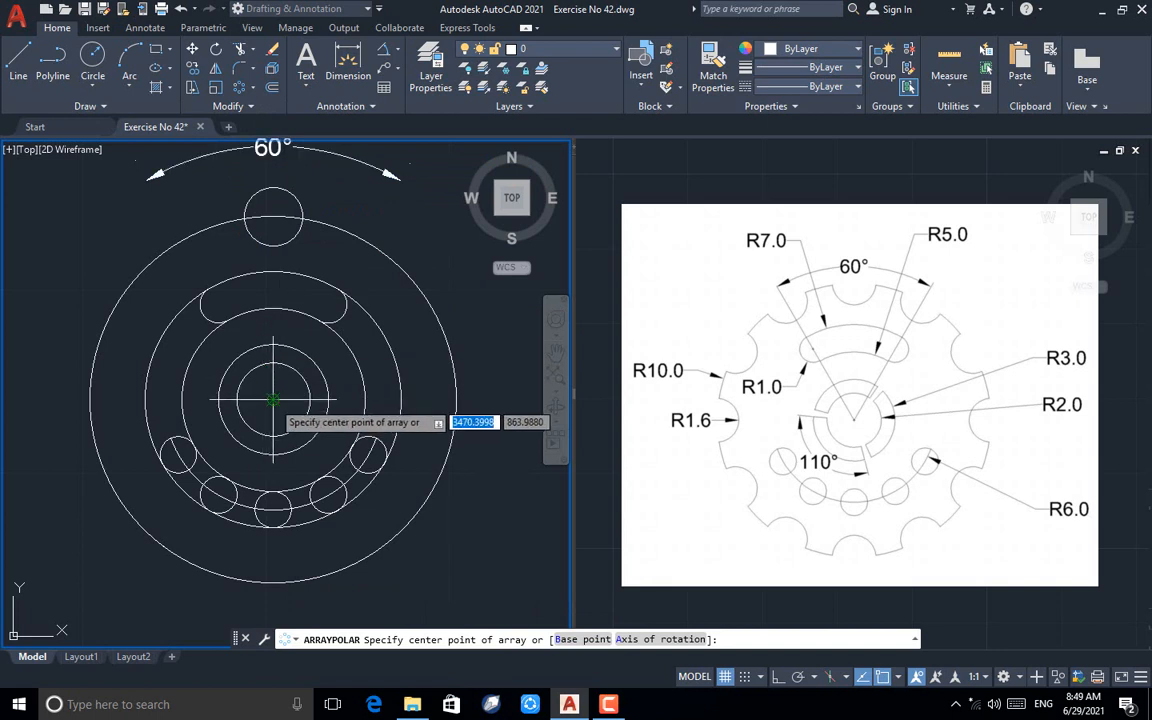
click(273, 400)
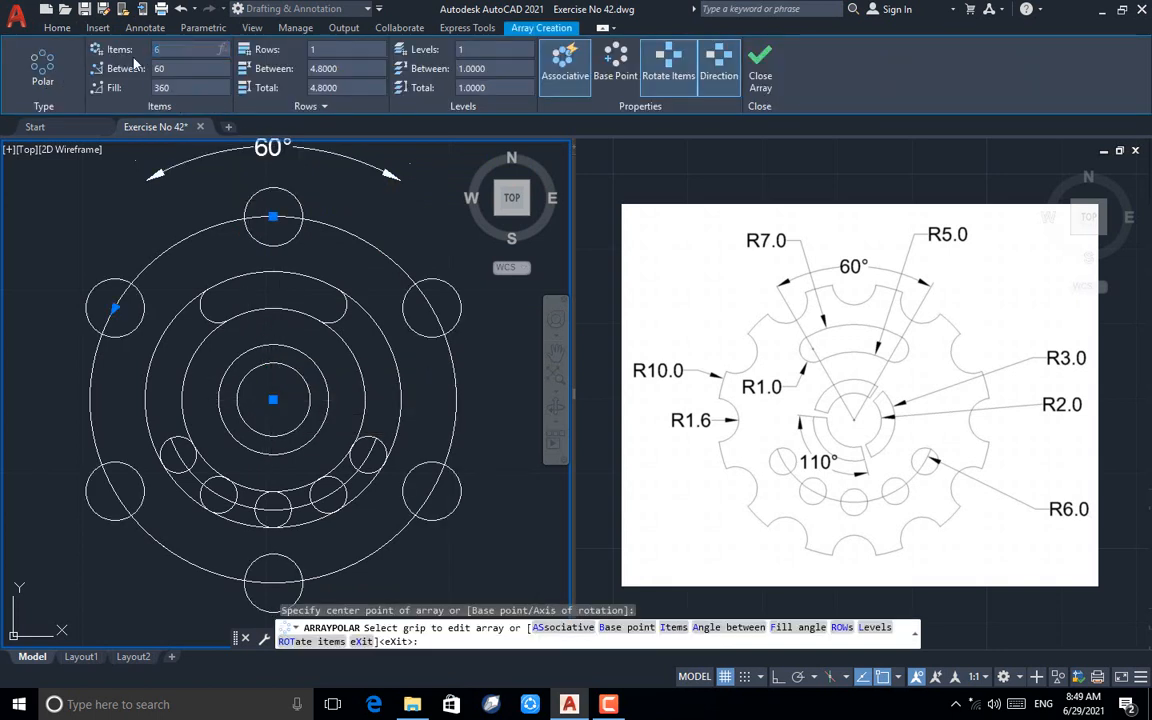
text(12)
key(Return)
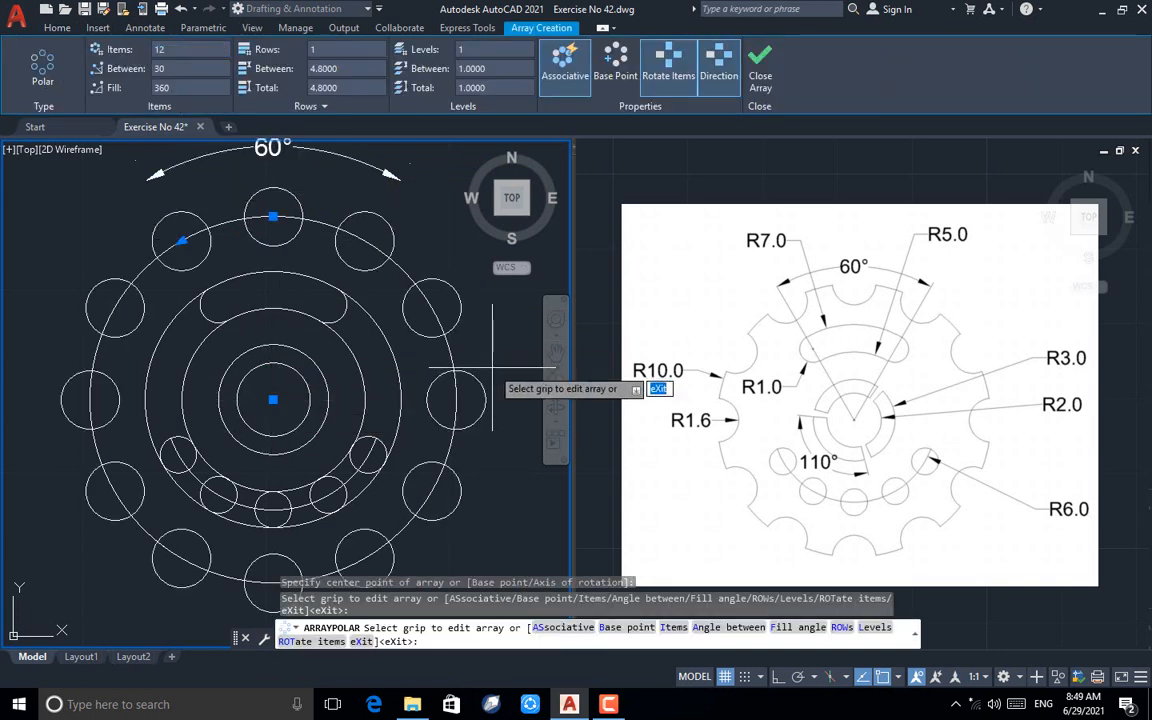
key(Escape)
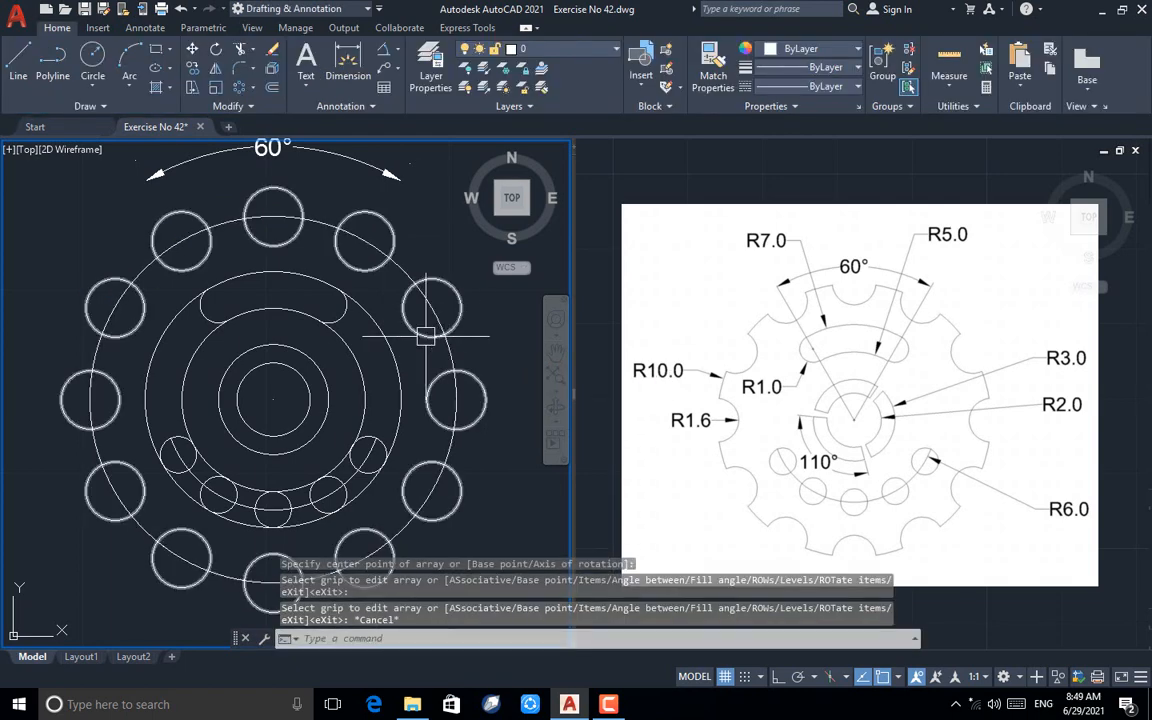
click(442, 375)
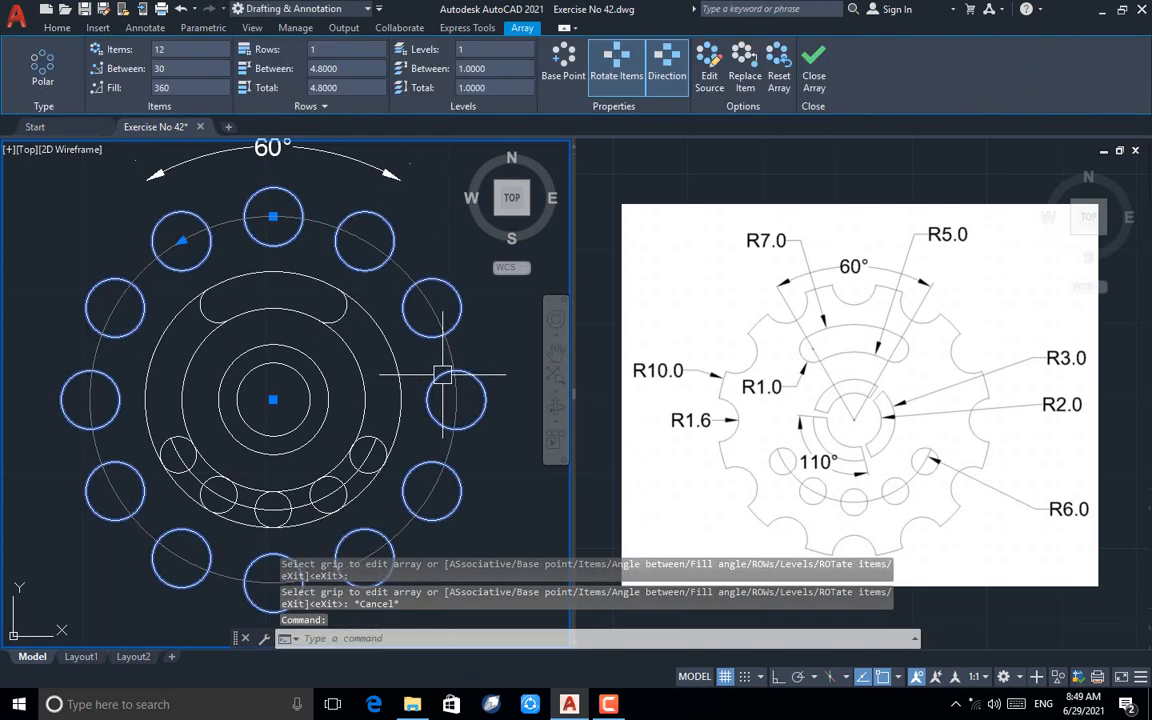
text(x)
key(Return)
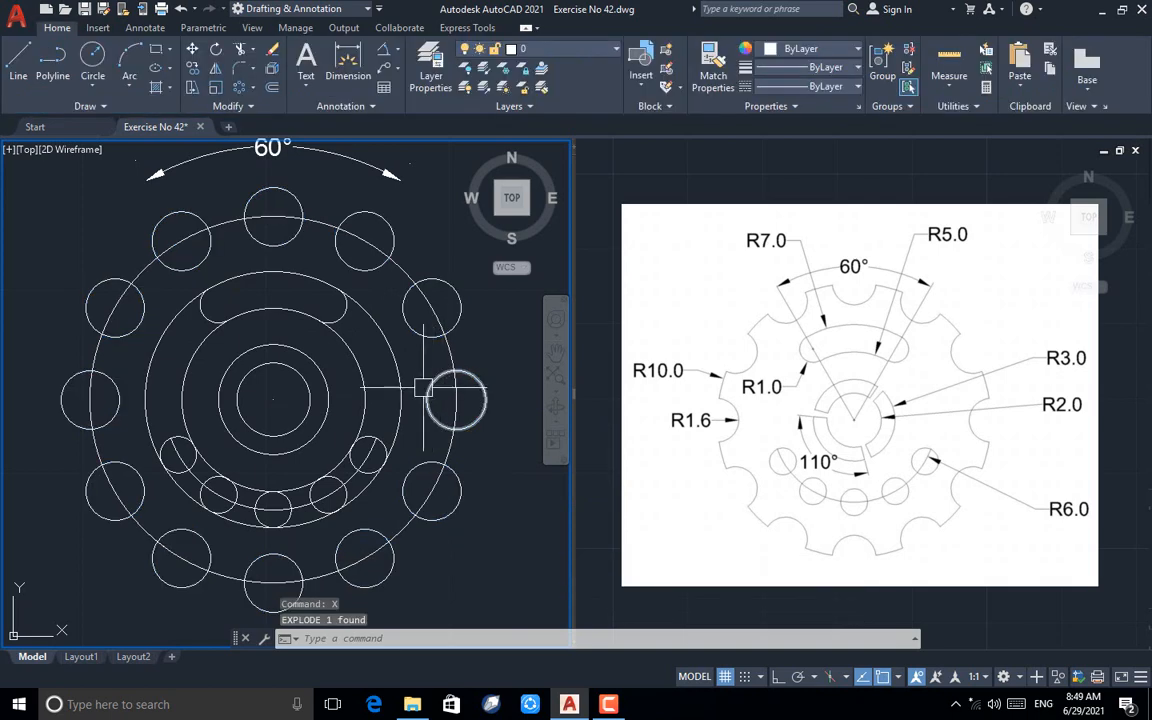
Step: Trim the outer circle and the outward halves of the twelve radius 1.6 circles to leave notches around the wheel's rim
text(tr)
key(Return)
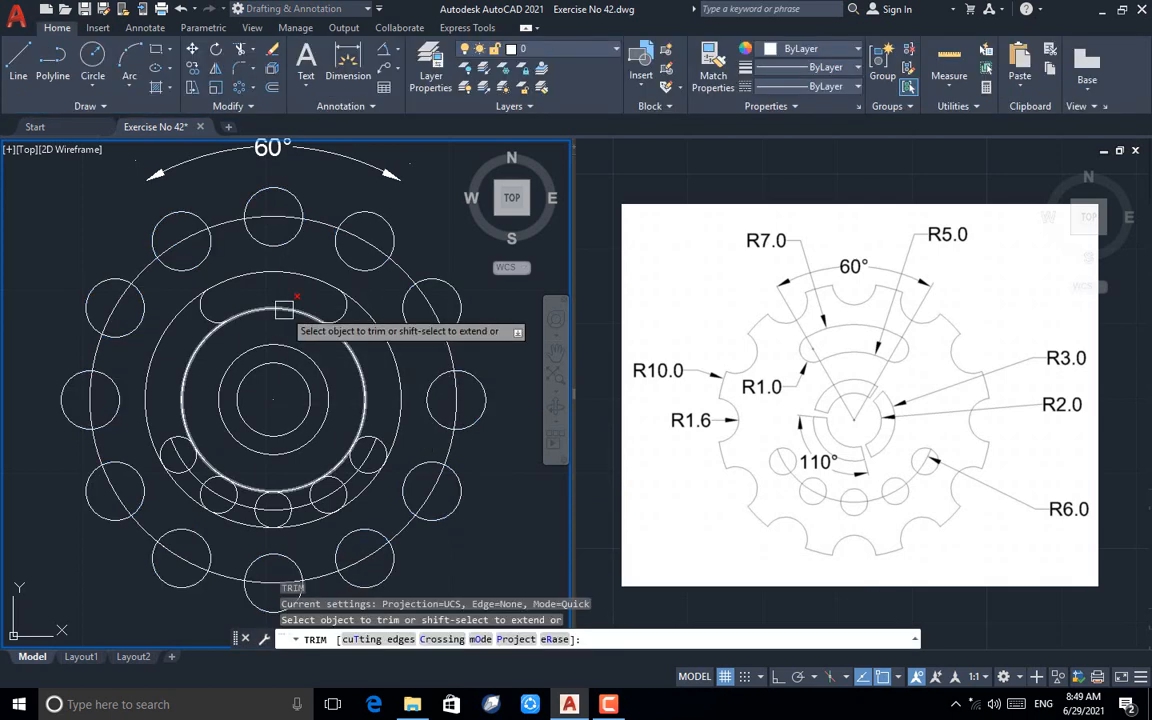
scroll(258, 180, up, 5)
mouse_move(258, 180)
mouse_down()
mouse_move(250, 200)
mouse_move(283, 257)
mouse_move(286, 296)
mouse_up()
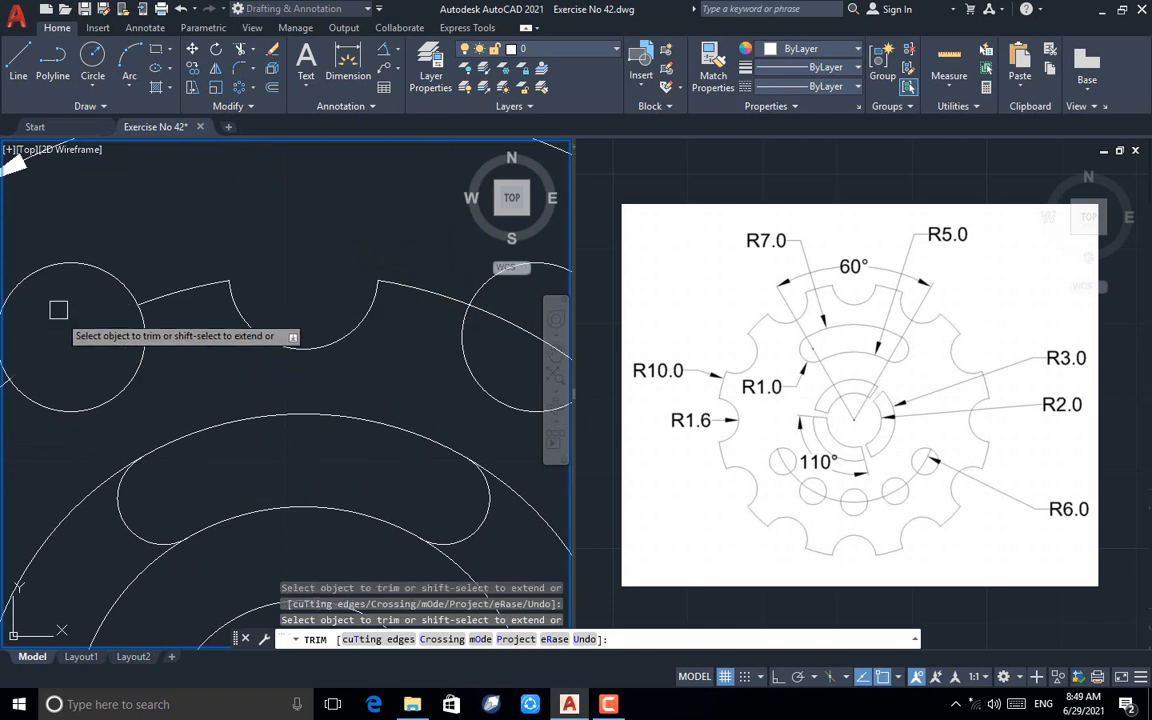
scroll(62, 264, down, 4)
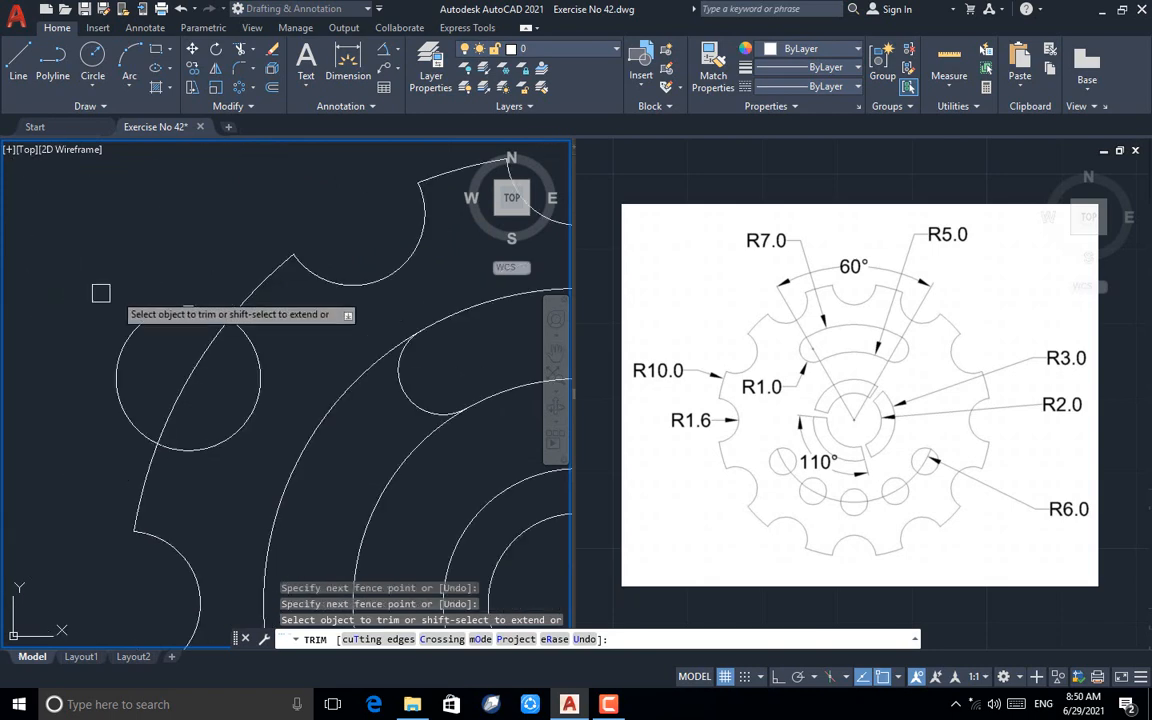
drag(91, 283, 206, 372)
key(Escape)
scroll(115, 322, down, 3)
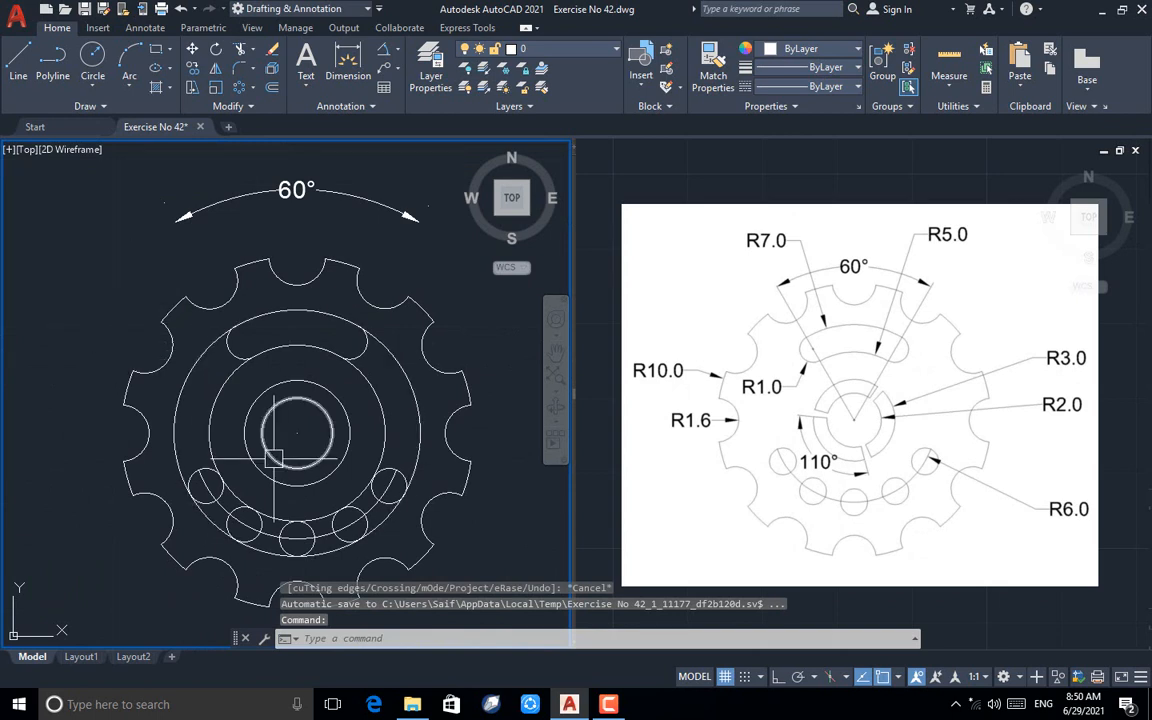
Step: Trim the R7 and R5 circles on both sides between the slot ends and the outermost lower holes
text(tr)
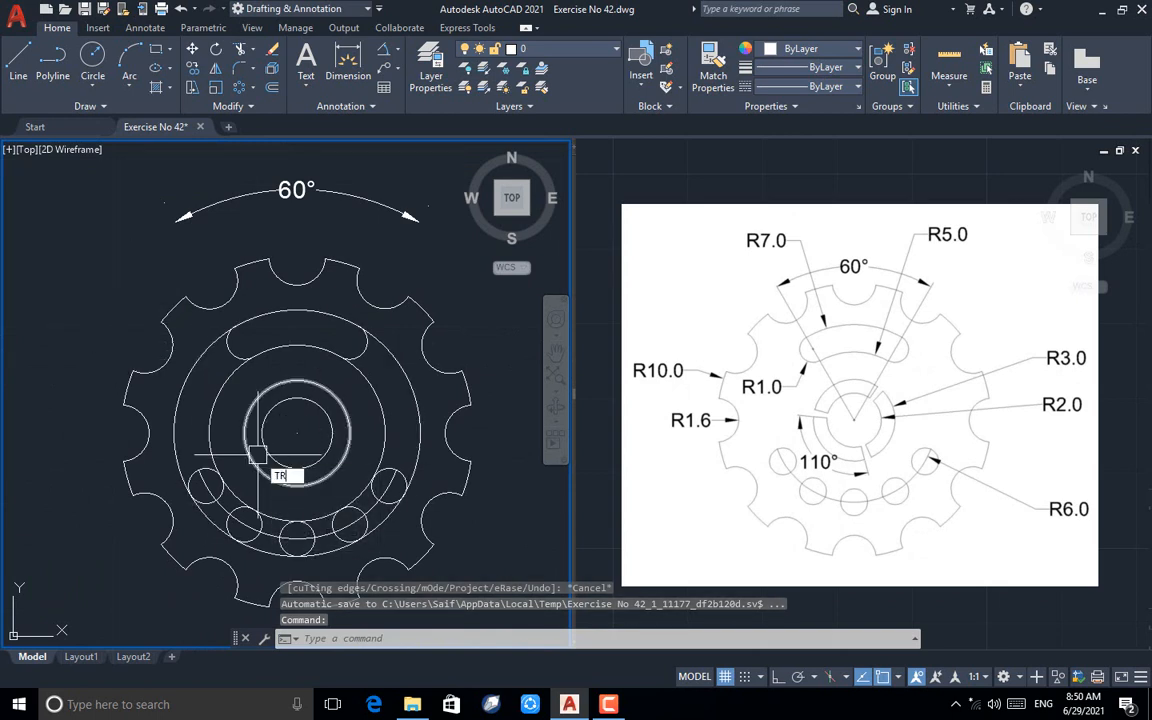
key(Return)
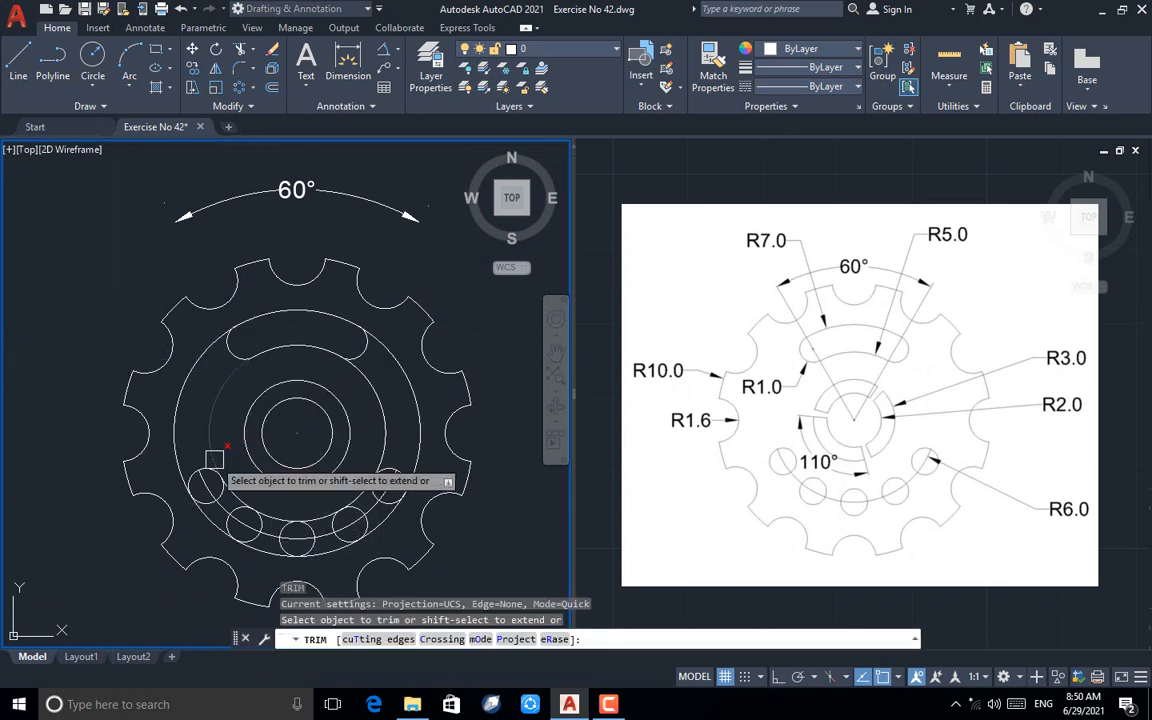
click(198, 376)
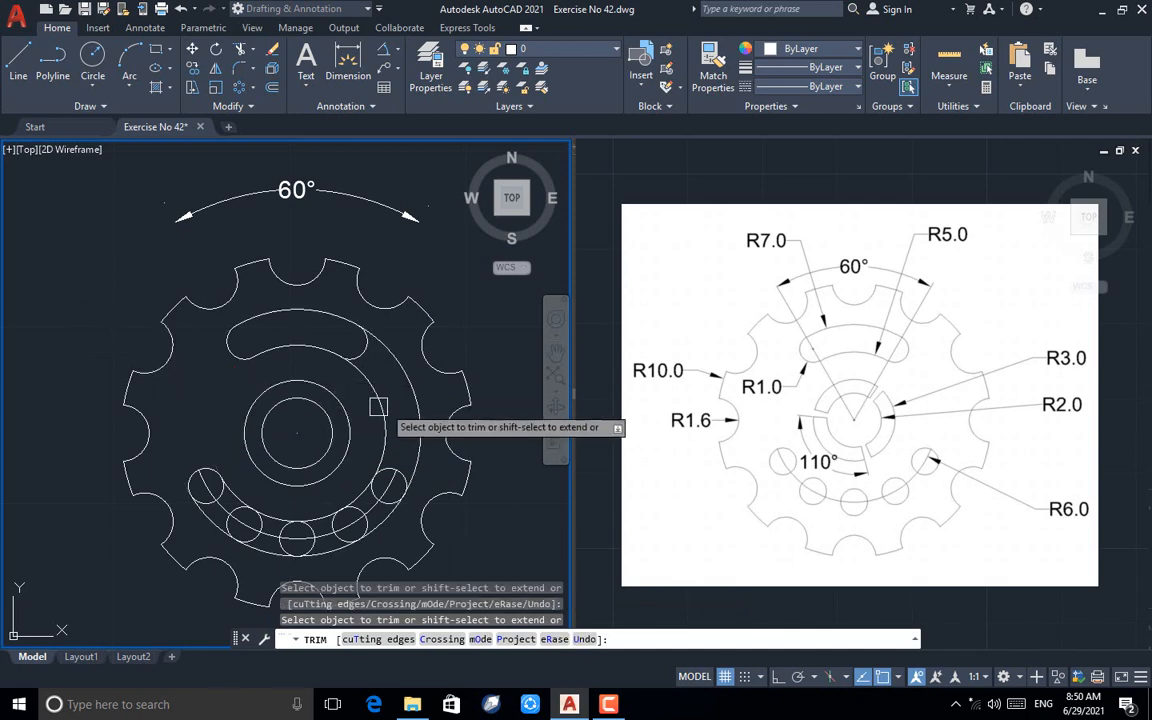
click(410, 392)
key(Escape)
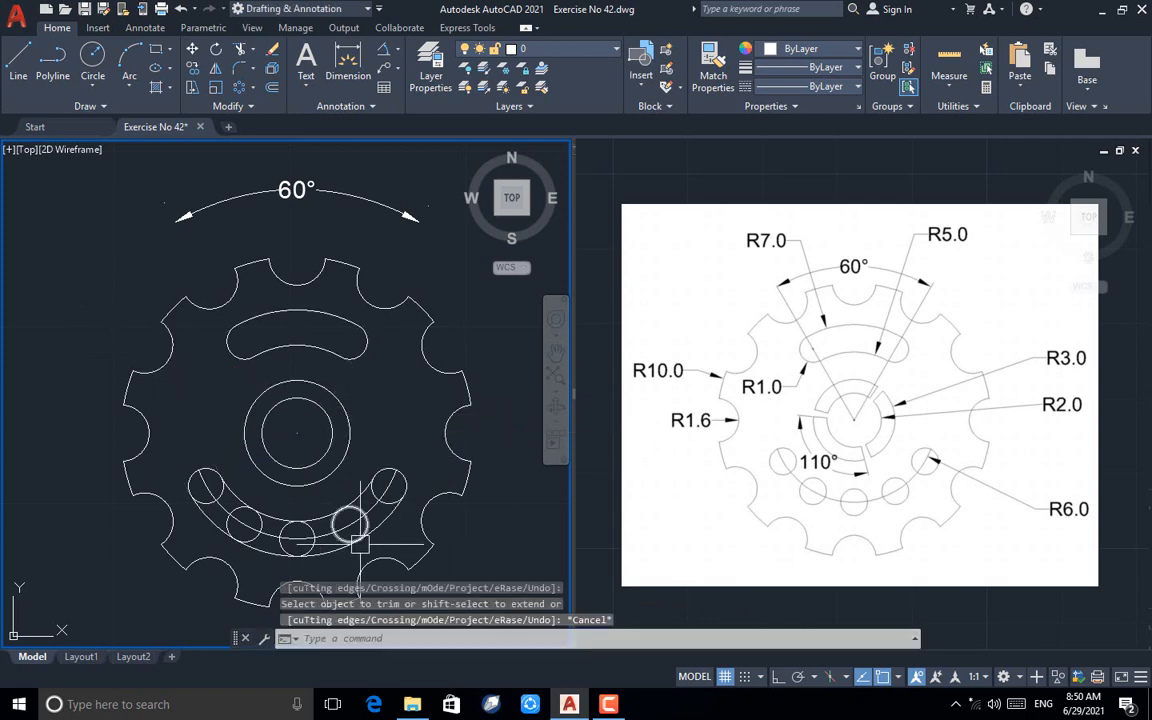
Step: Delete the lower leftovers of the R7 and R5 circles that touch the five lower holes
scroll(335, 560, up, 4)
click(320, 533)
click(317, 456)
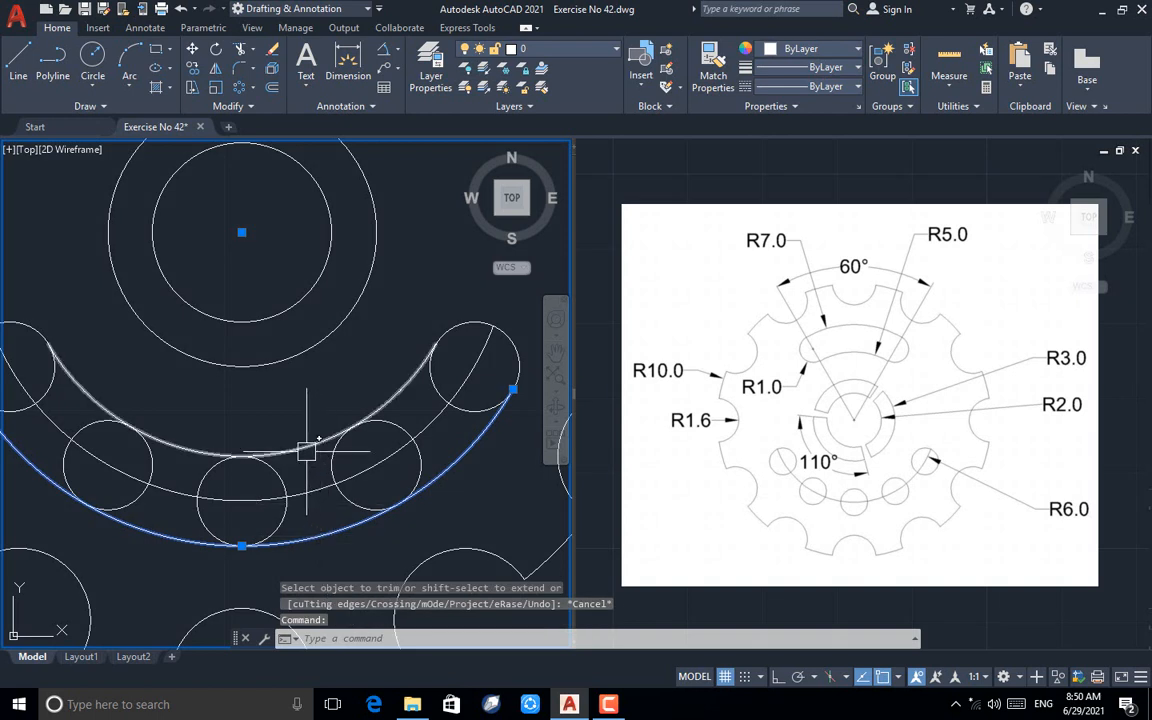
key(Delete)
scroll(308, 447, down, 2)
scroll(308, 489, down, 2)
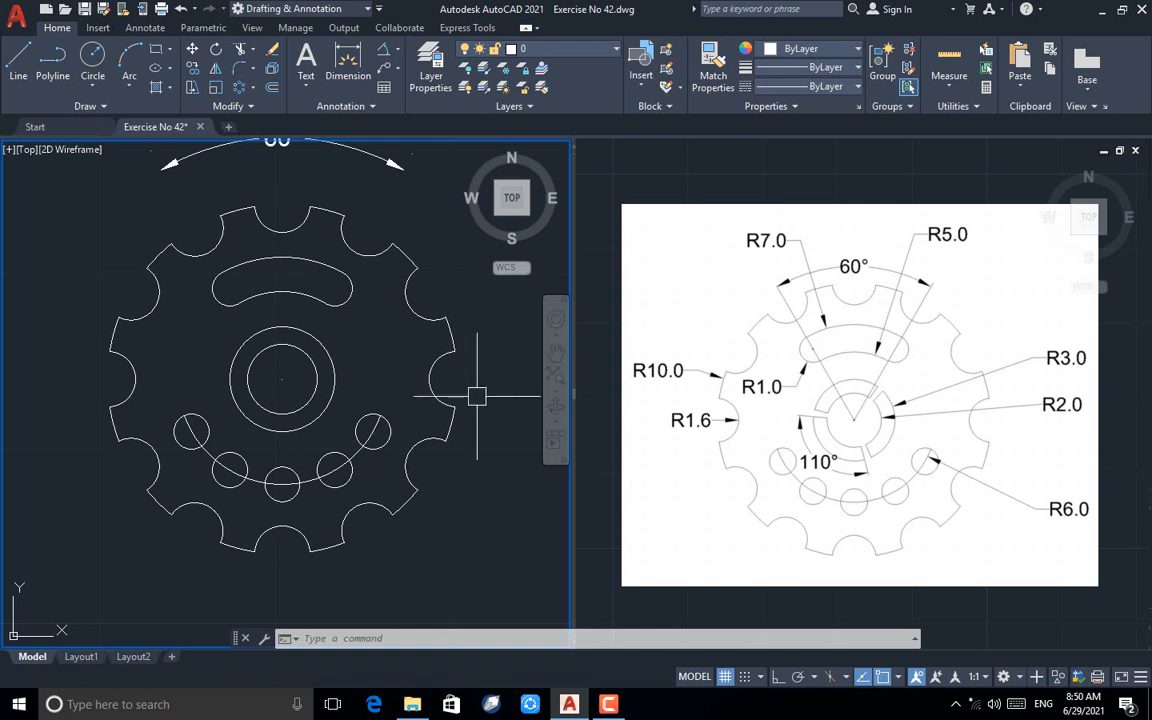
Step: Draw two lines from the common center through the central rings, one at 30° and one at 40°
text(l)
key(Return)
click(282, 378)
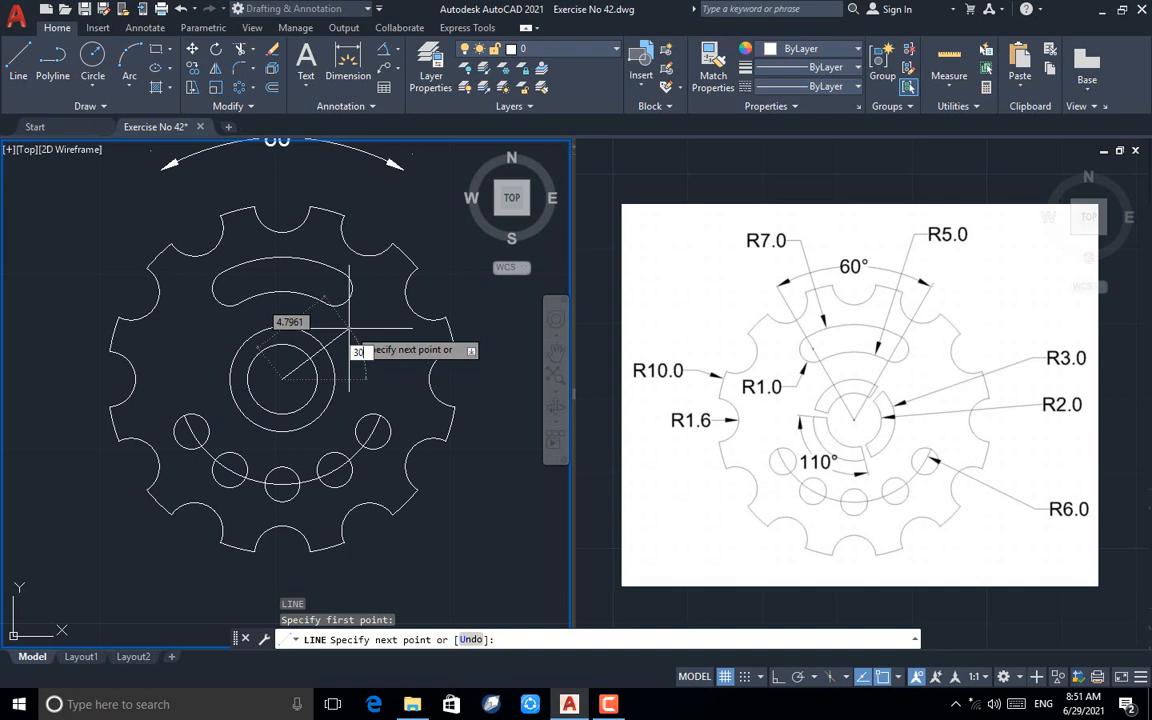
key(Return)
key(Return)
key(Return)
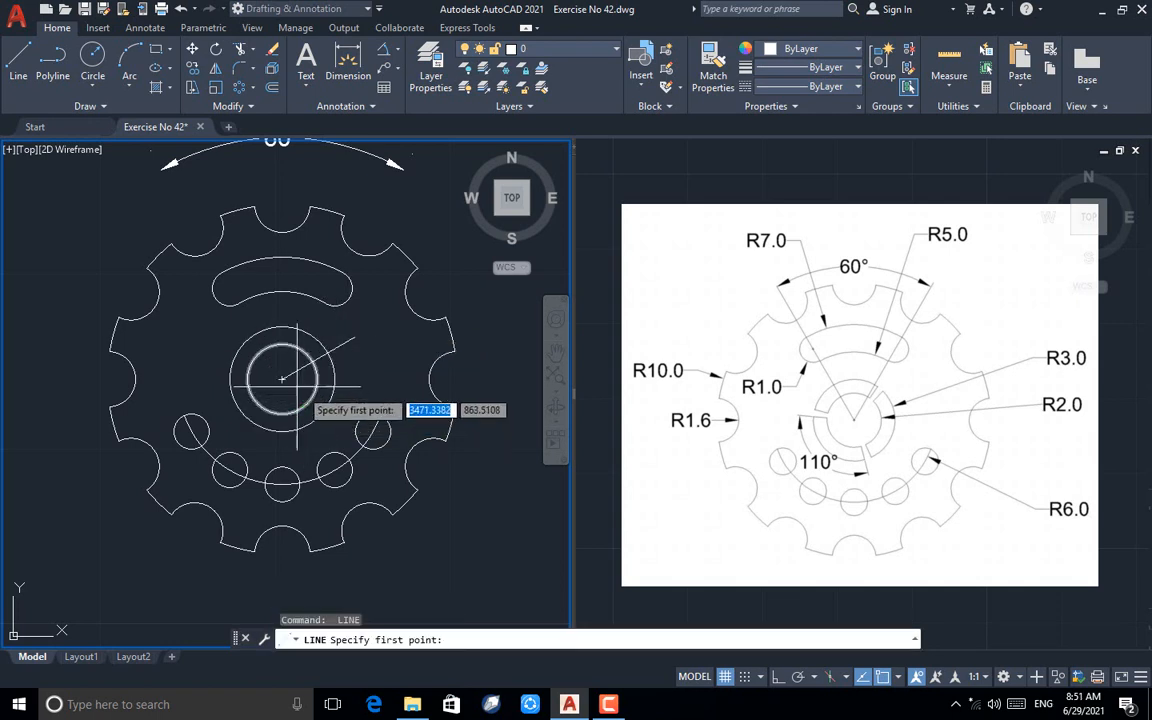
click(282, 378)
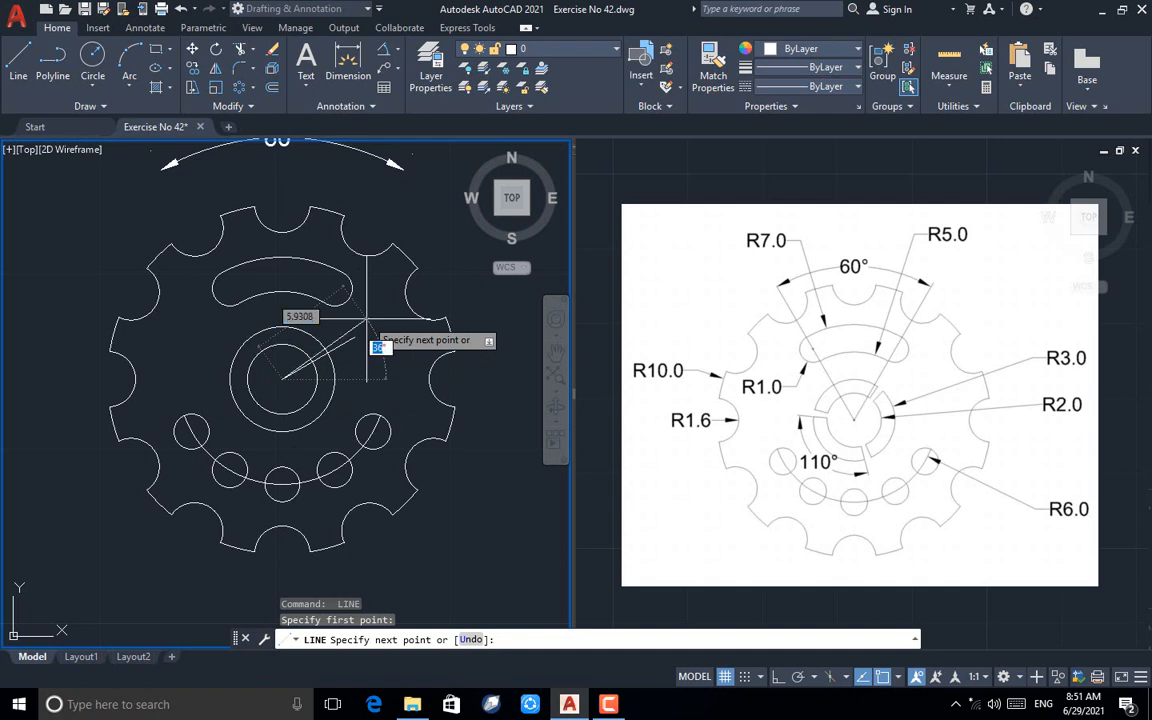
key(Return)
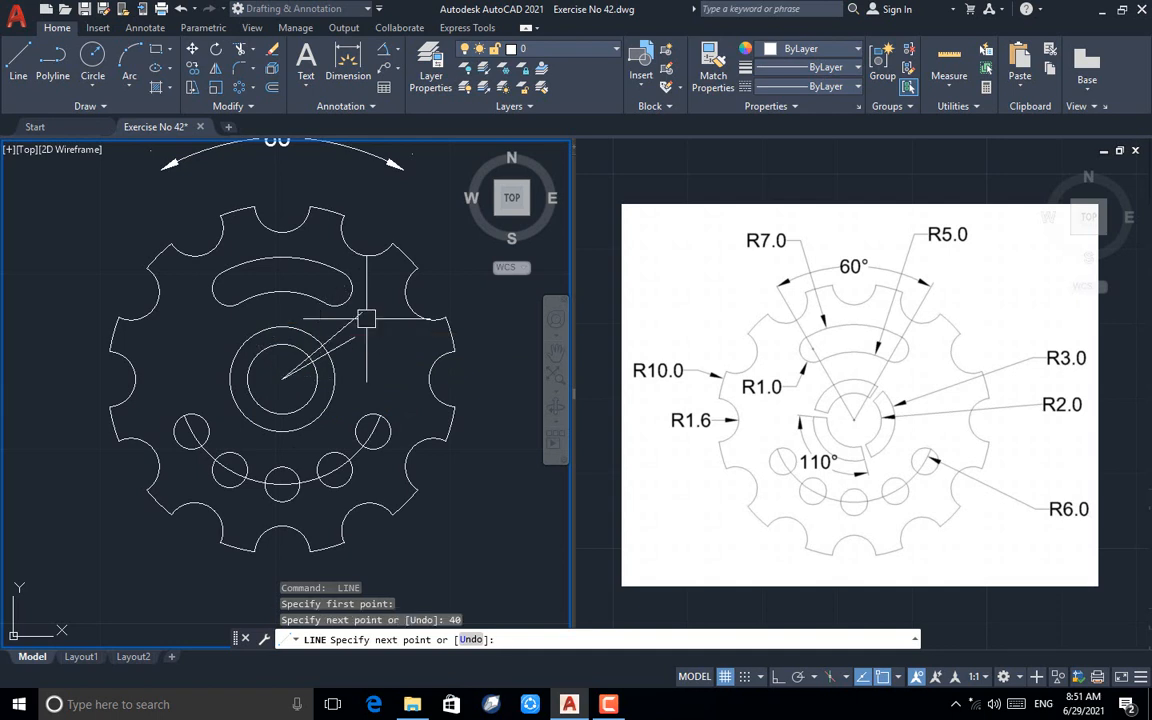
key(Escape)
Step: Trim the 30° and 40° lines outside the R3 circle and inside the R2 circle, keeping only the segments between the rings
scroll(316, 347, up, 2)
text(tr)
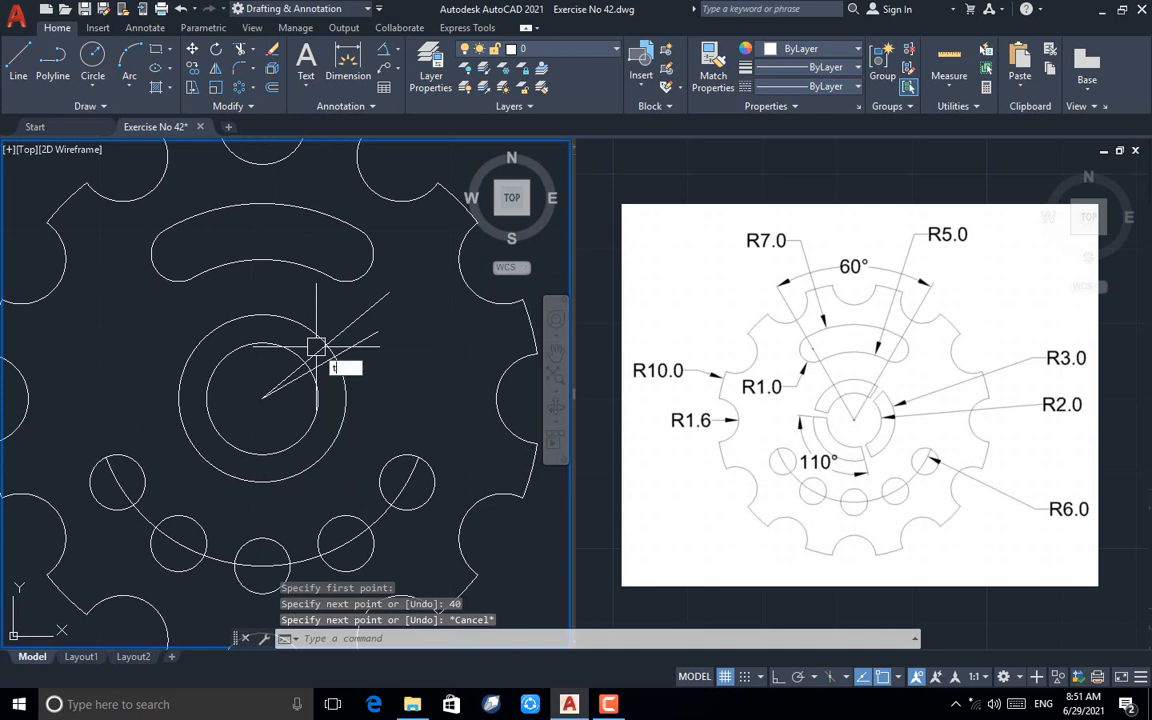
key(Return)
click(374, 366)
click(352, 315)
key(Return)
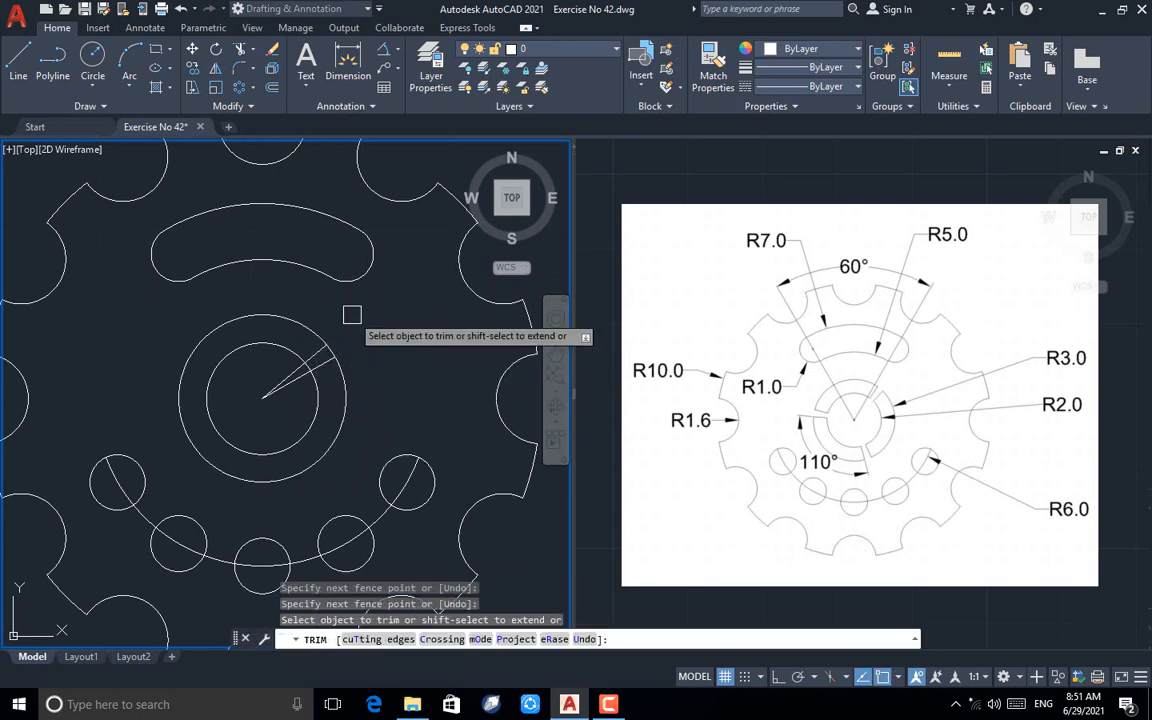
scroll(284, 399, up, 3)
click(299, 399)
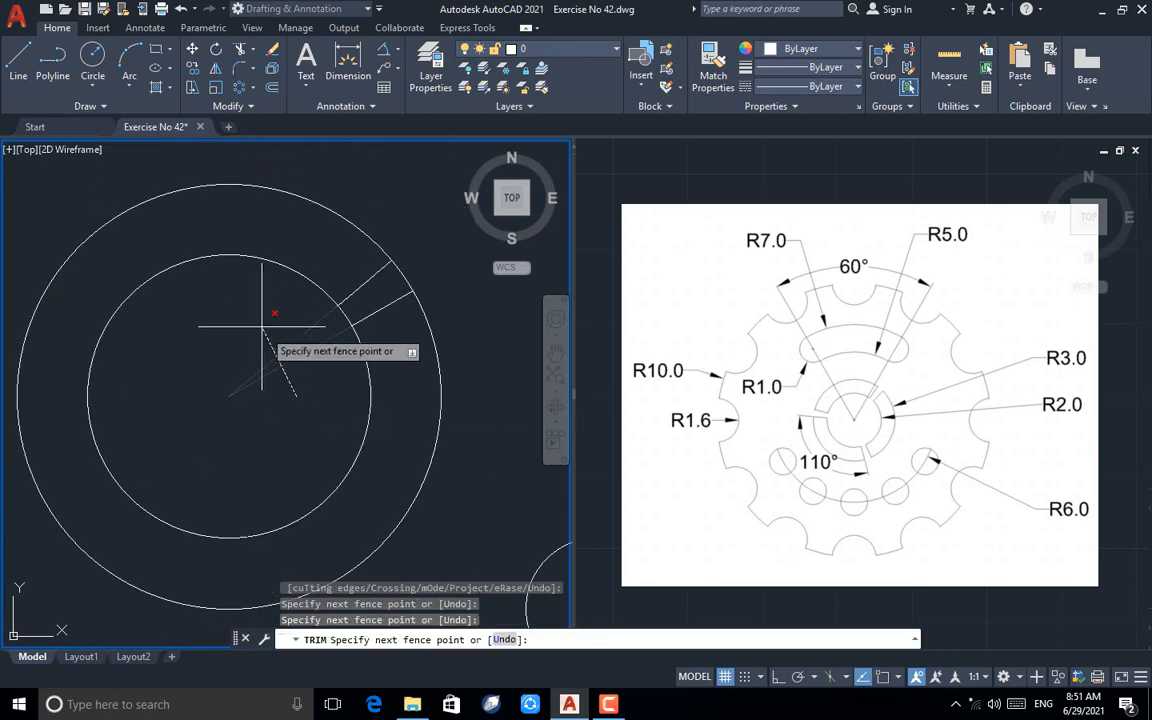
click(260, 325)
key(Escape)
Step: Polar-array the two short line segments around the common center with 3 items over 360°, and explode the array
mouse_move(395, 322)
mouse_down()
mouse_move(332, 300)
mouse_move(352, 258)
mouse_up()
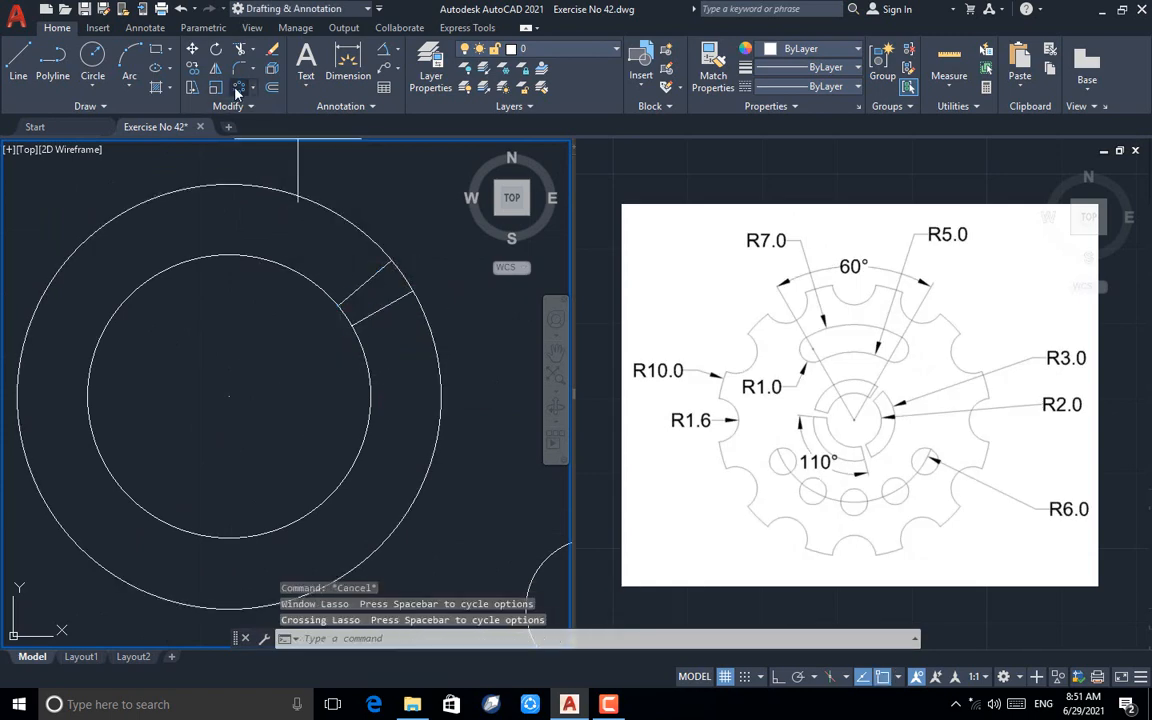
click(238, 88)
click(229, 396)
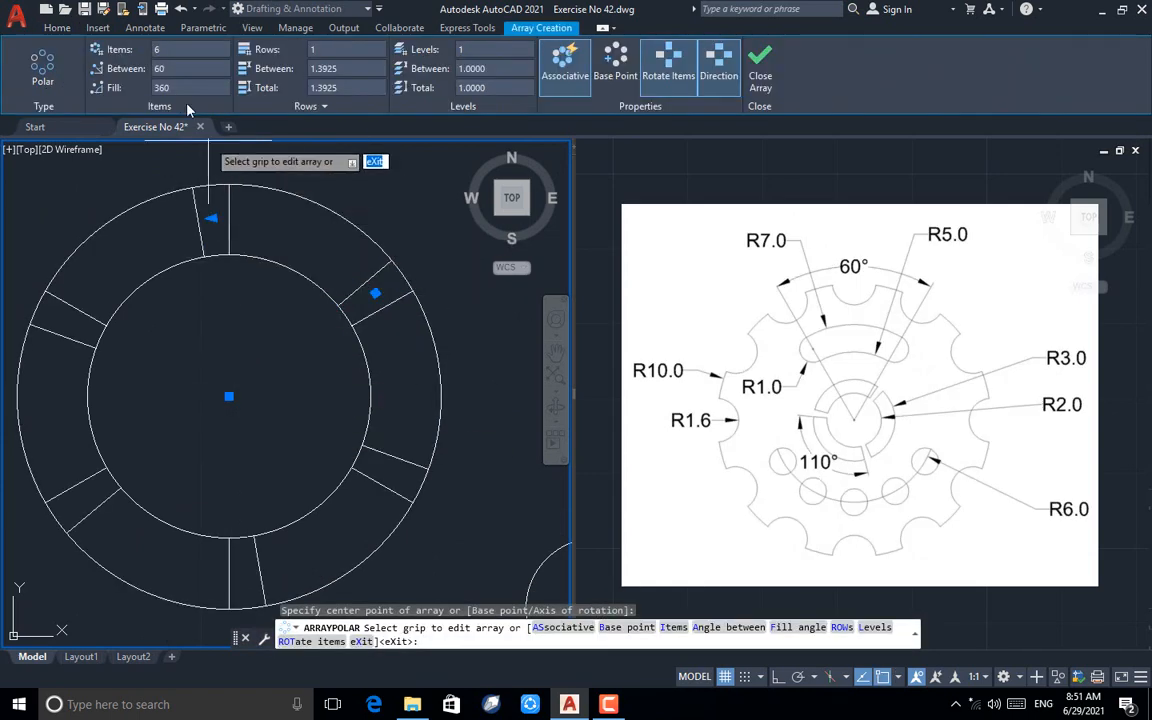
click(167, 50)
text(3)
key(Return)
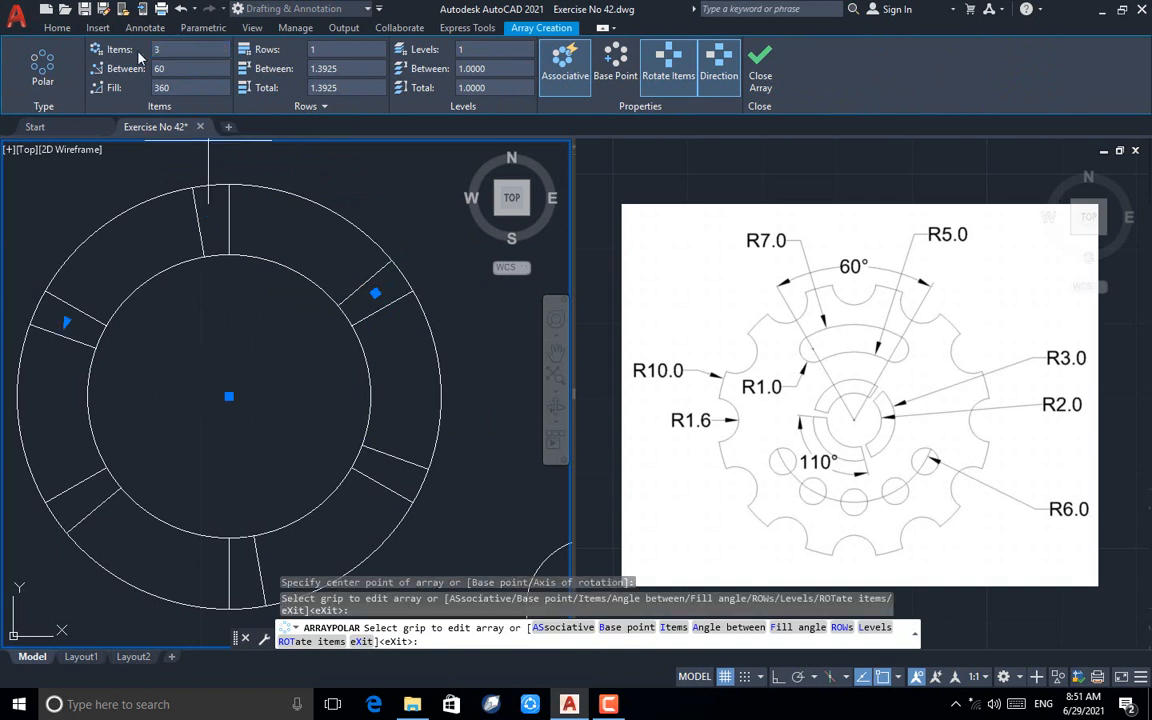
key(Escape)
key(Escape)
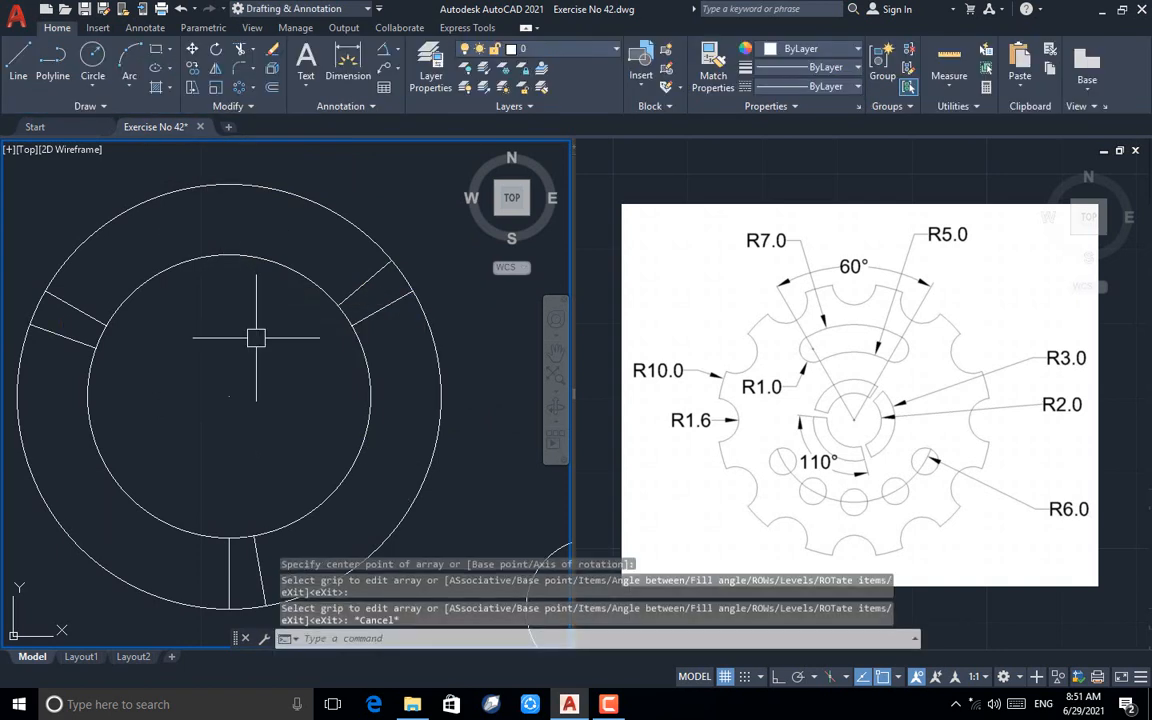
click(370, 316)
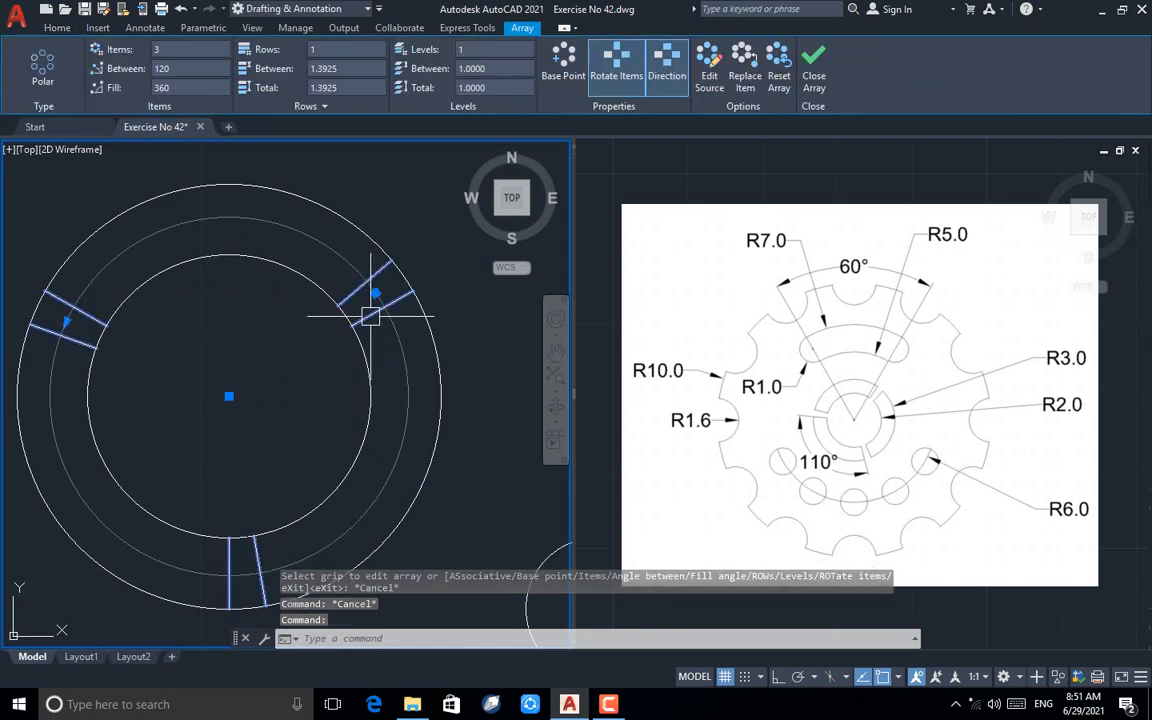
key(Return)
key(Escape)
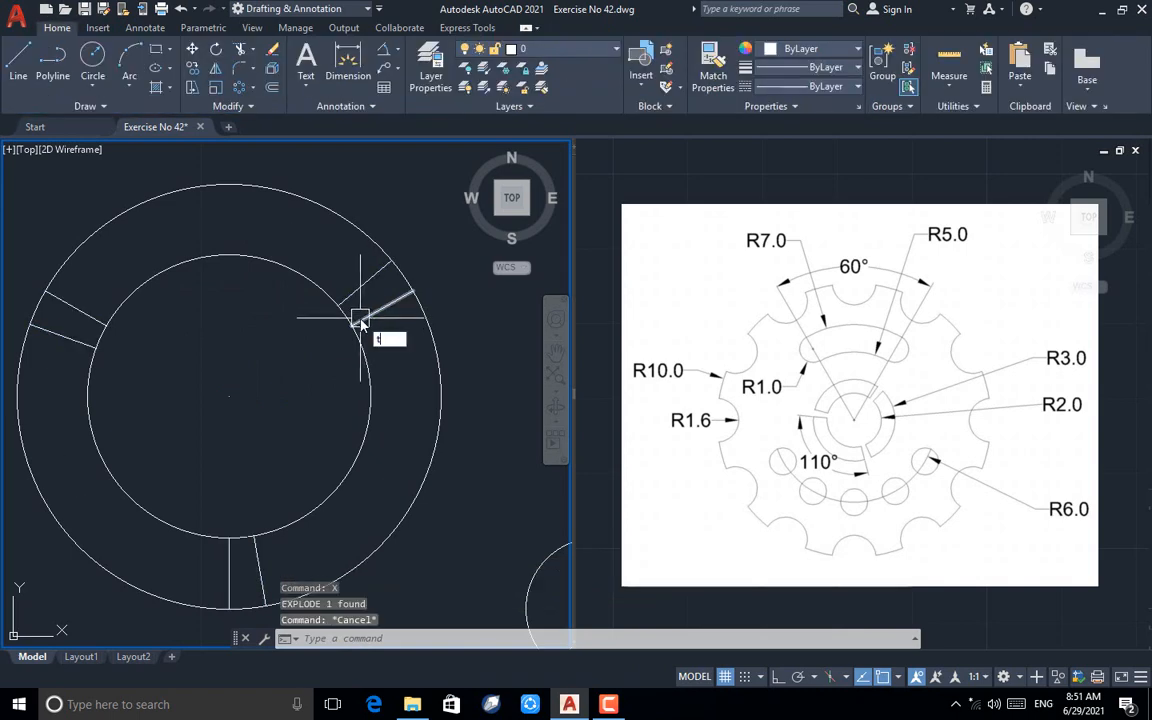
Step: Trim the R3 and R2 circles between each of the three line pairs to split the central ring into three segments
text(tr)
key(Return)
scroll(342, 318, up, 4)
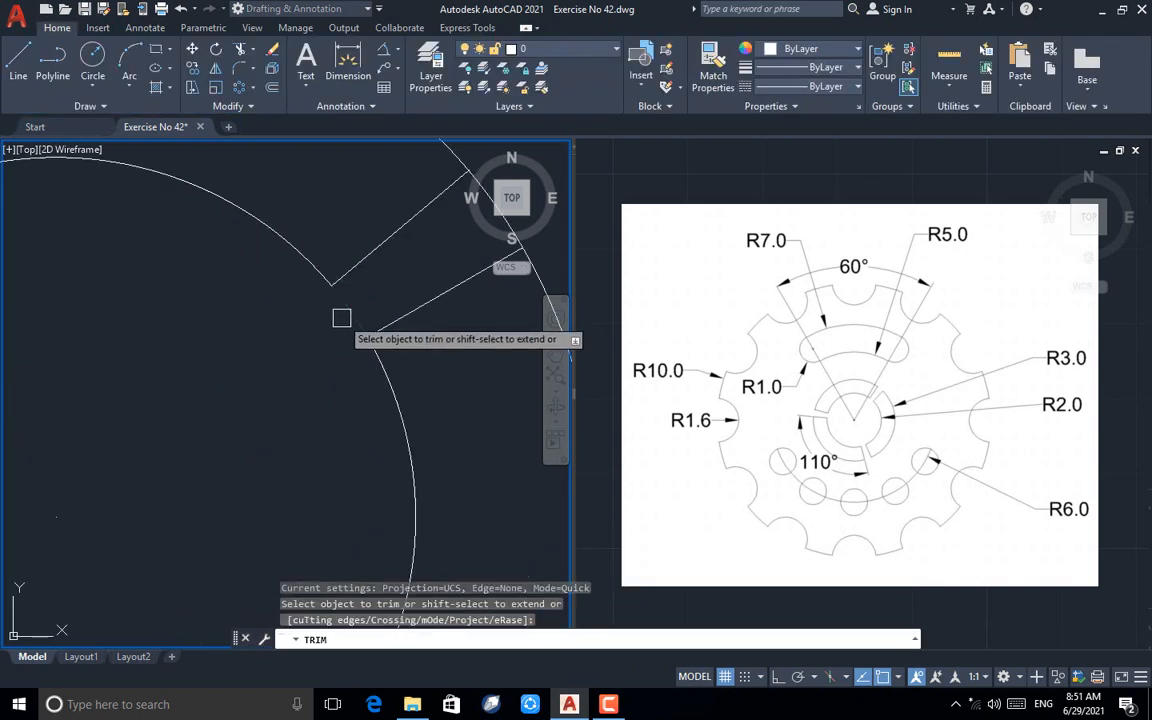
scroll(273, 321, down, 2)
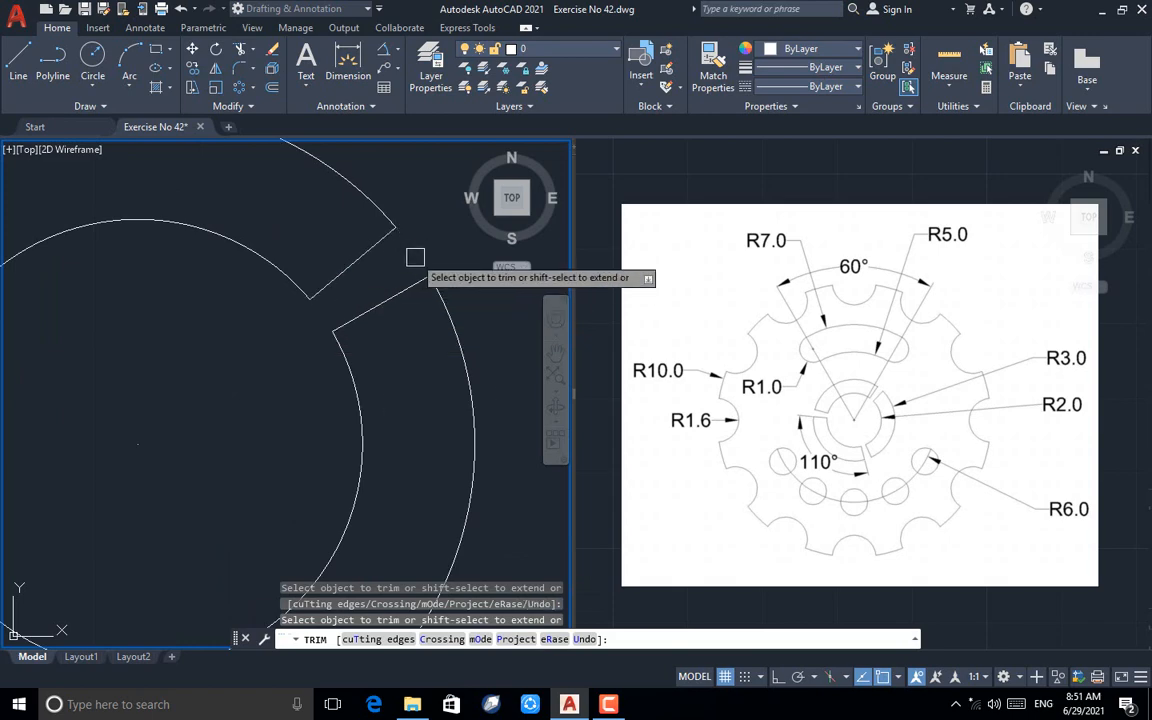
scroll(415, 257, down, 3)
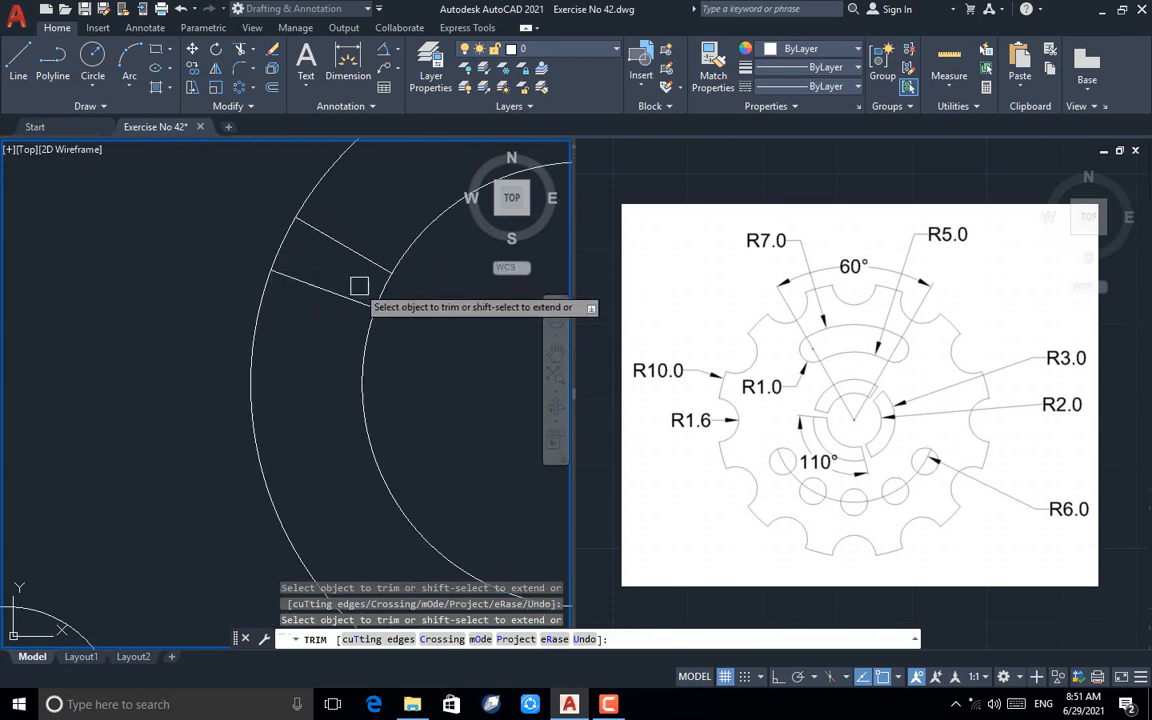
scroll(359, 287, up, 4)
click(372, 290)
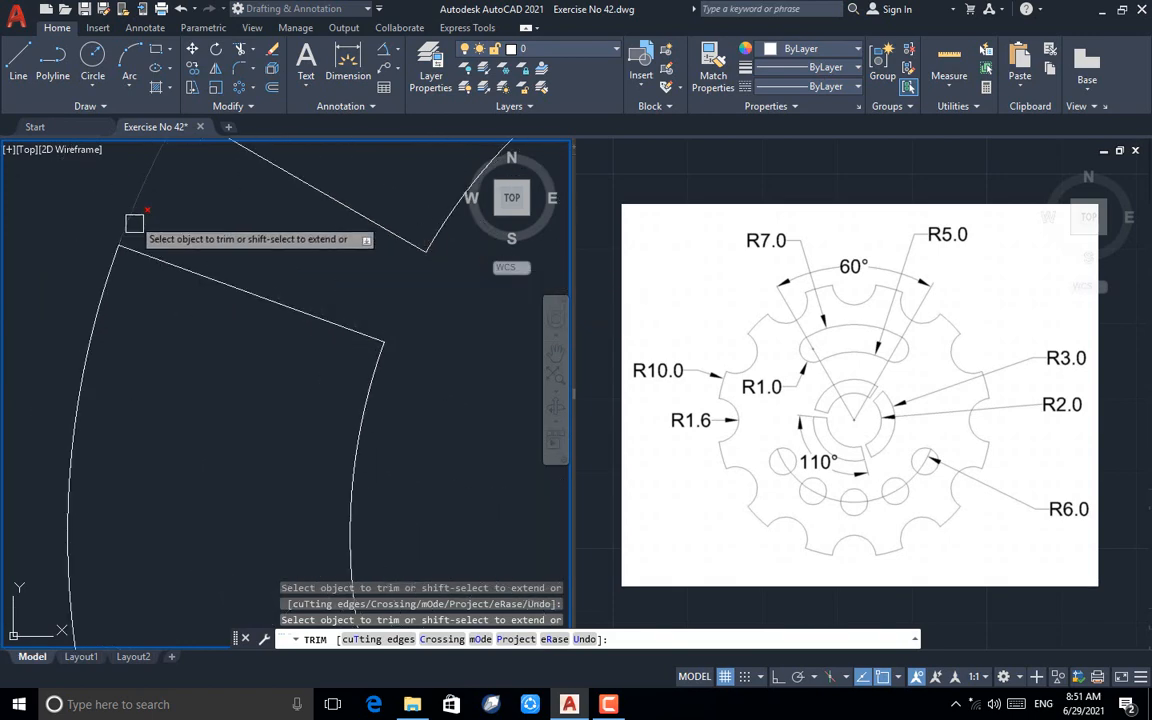
scroll(135, 222, down, 2)
scroll(137, 212, down, 2)
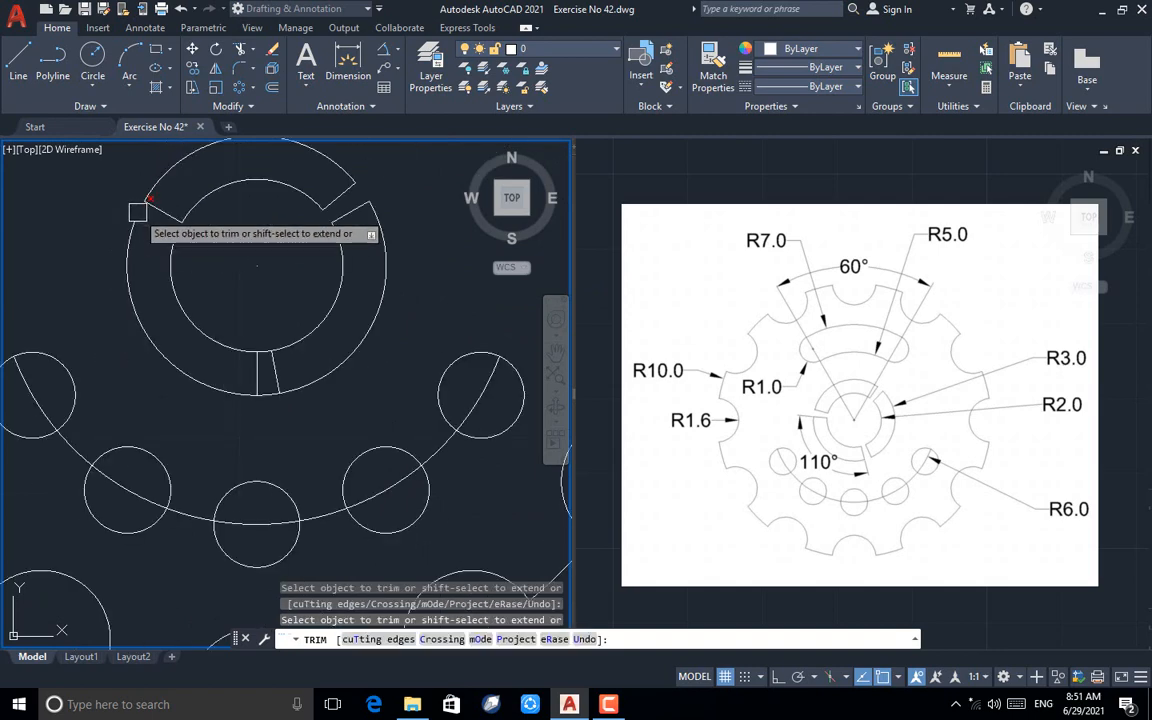
scroll(245, 390, up, 4)
click(242, 389)
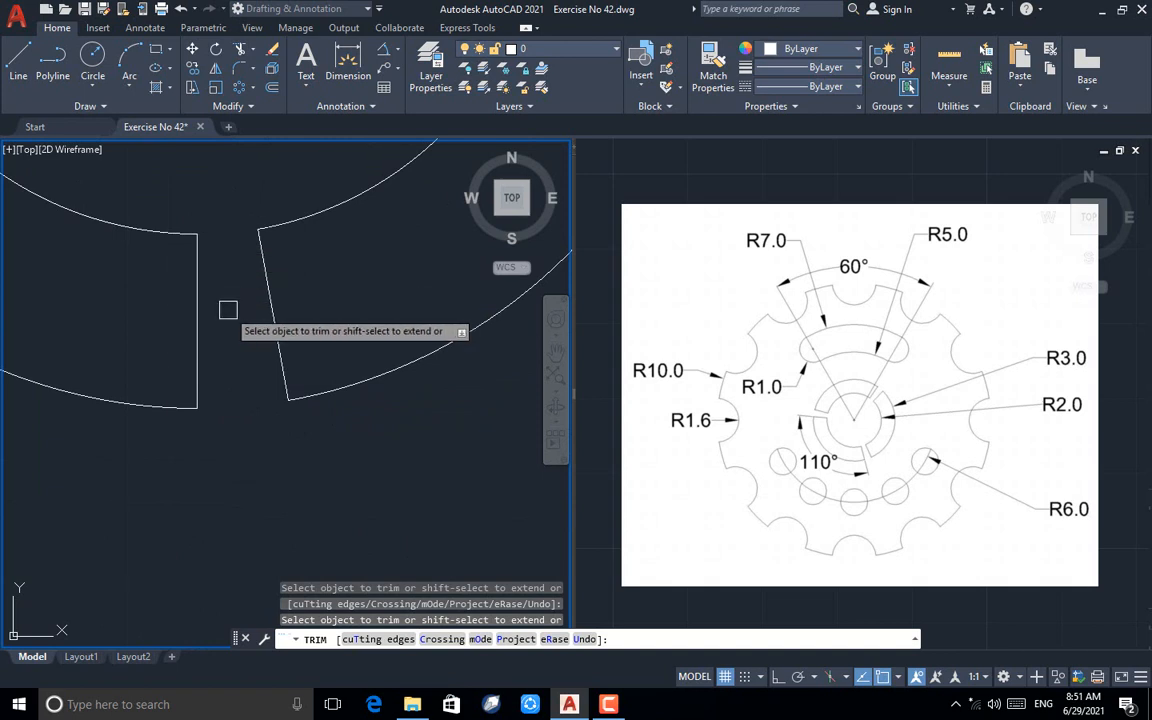
key(Escape)
scroll(265, 479, down, 5)
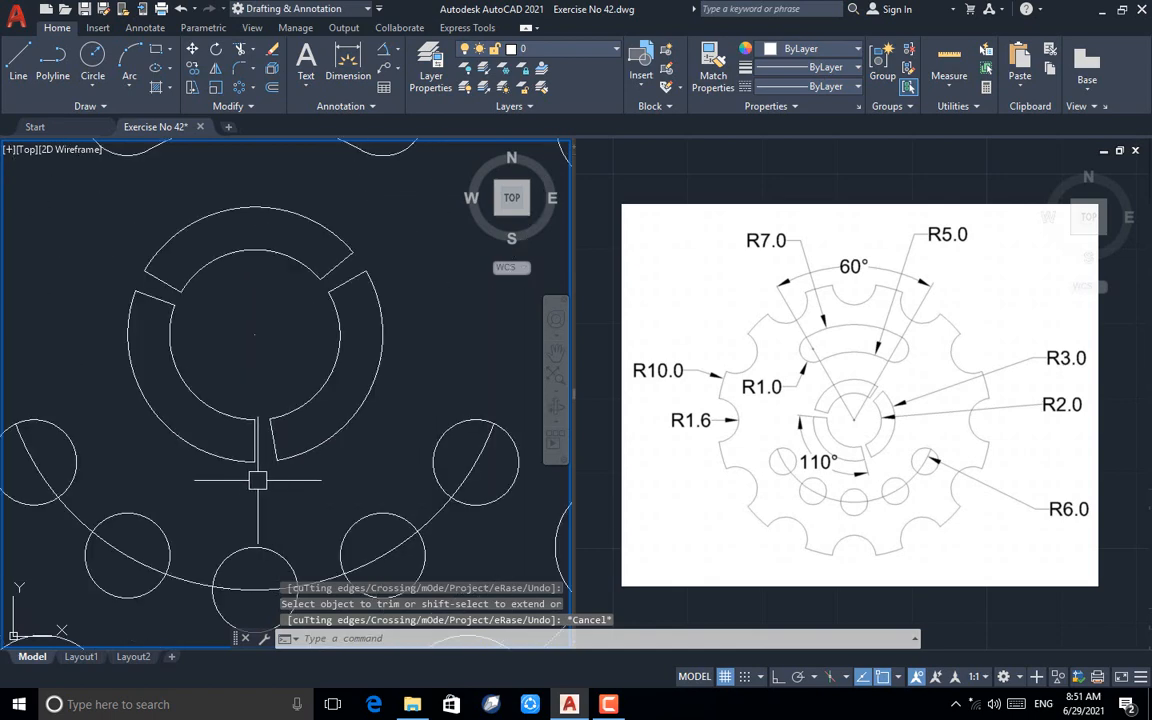
Step: Add an angular dimension between the two sides of the slot's angle, placing its arc above the wheel
key(Escape)
scroll(329, 371, down, 4)
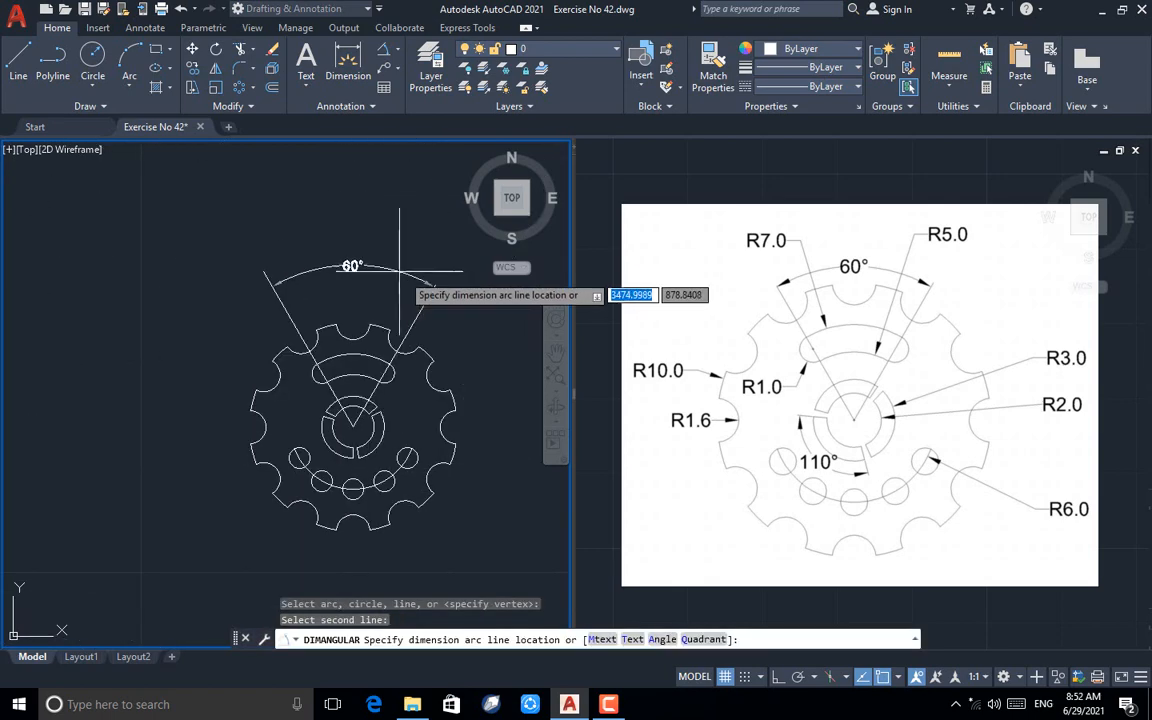
click(386, 260)
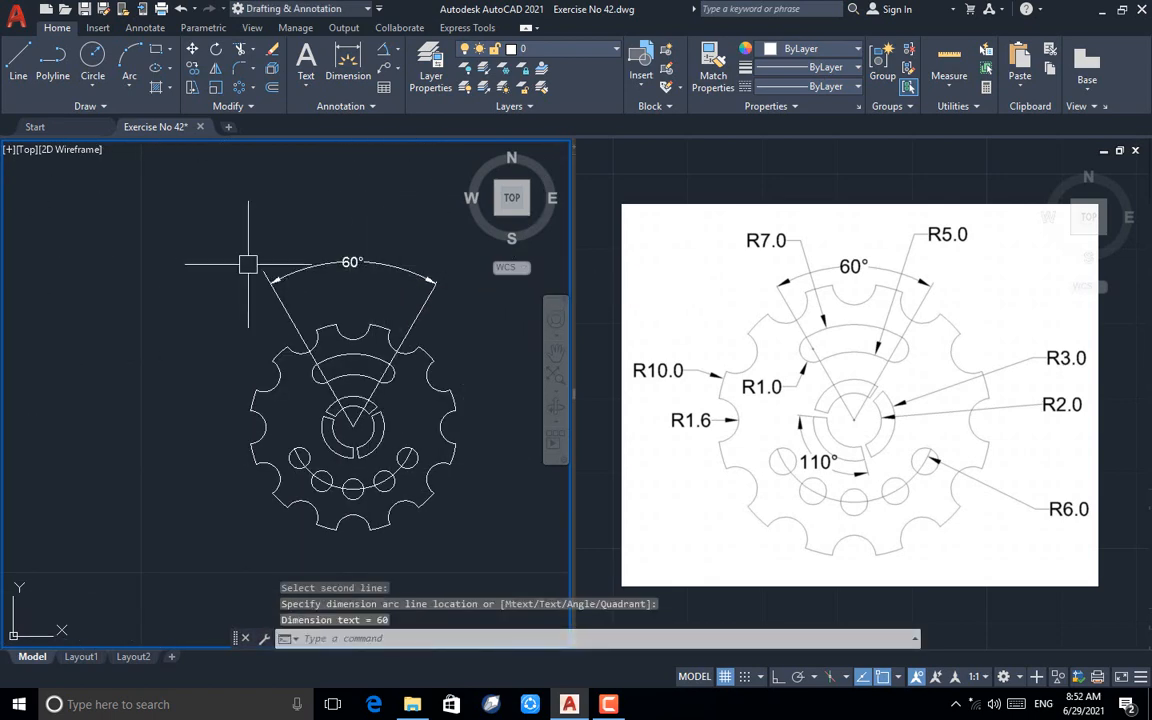
Step: Add radius dimensions to the slot's outer and inner arcs, placing both texts above the wheel
scroll(368, 338, up, 2)
click(385, 49)
click(422, 200)
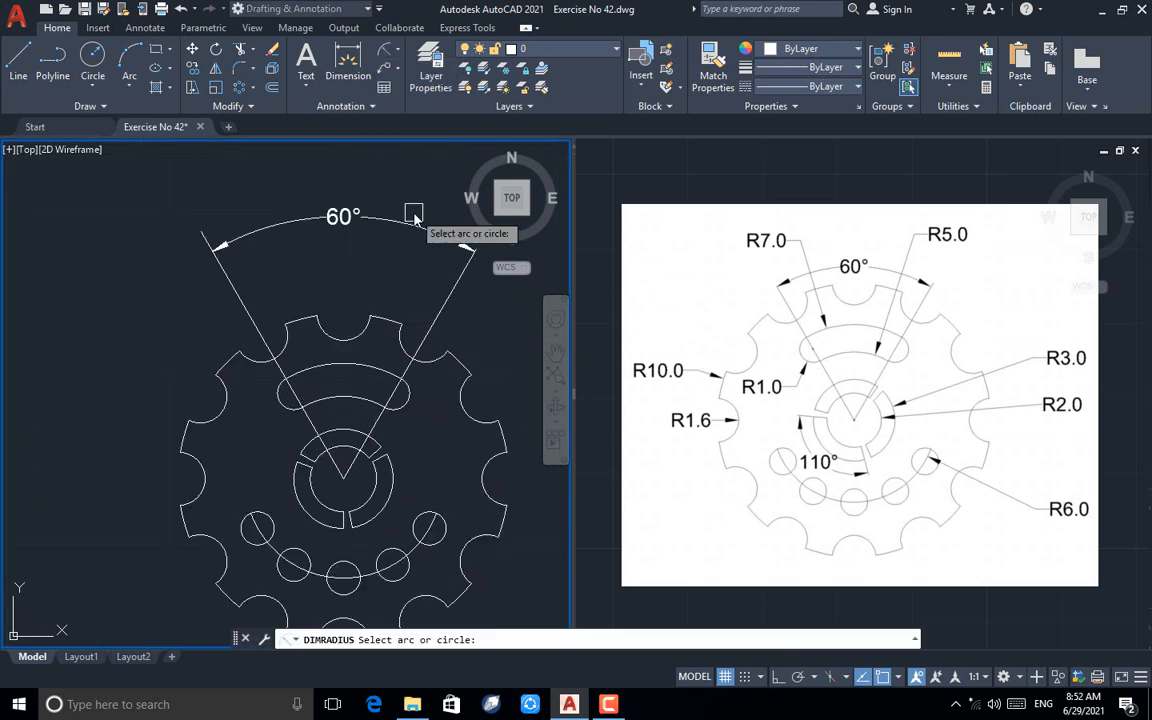
click(315, 371)
click(305, 268)
key(Return)
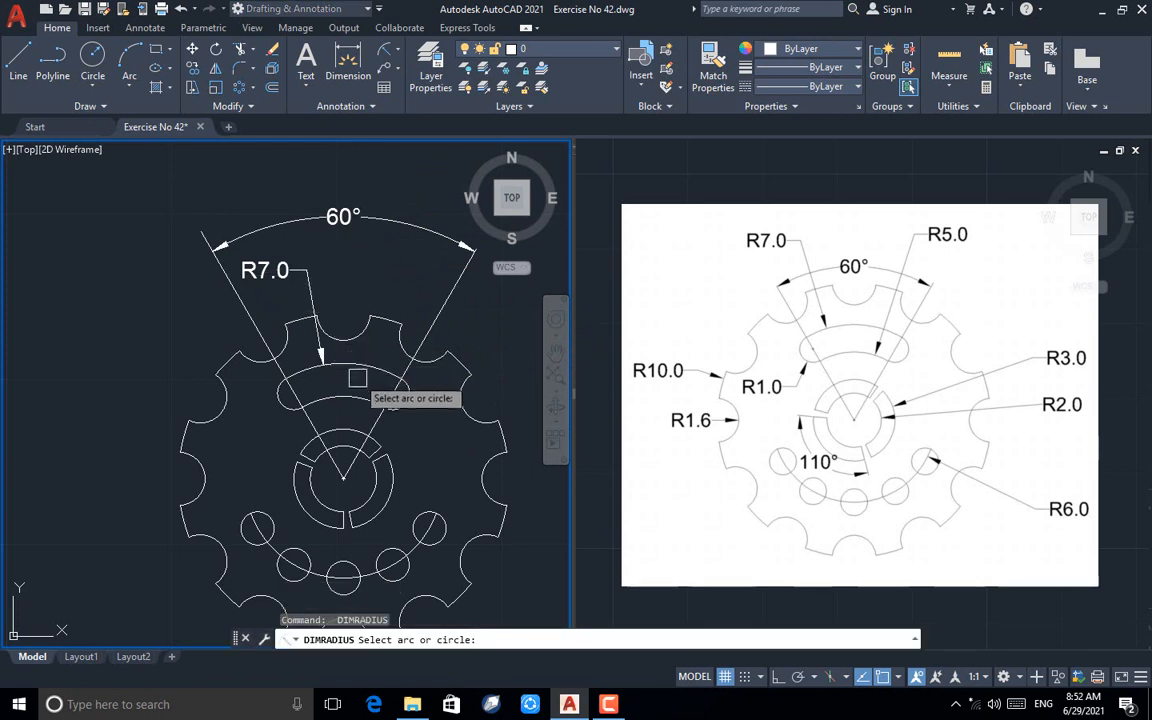
click(345, 389)
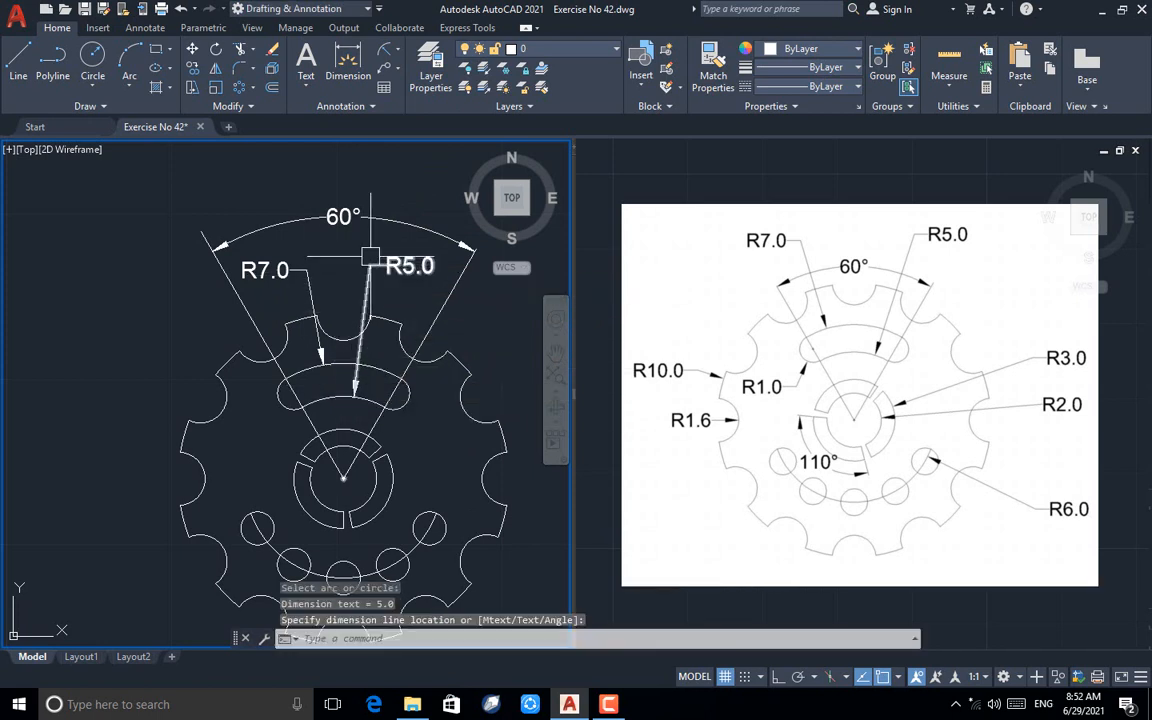
scroll(370, 257, down, 2)
scroll(265, 382, up, 2)
Step: Add radius dimensions to an outer rim arc and a neighbouring rim notch on the wheel's upper left
key(Return)
click(248, 353)
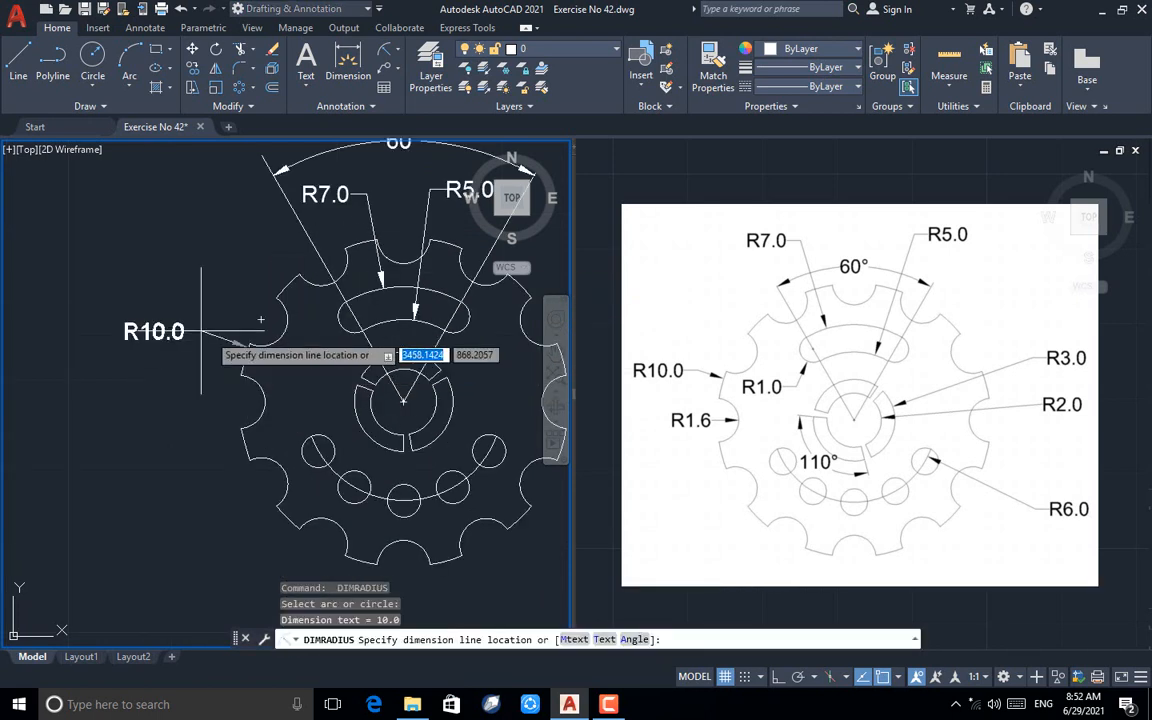
click(262, 323)
key(Return)
scroll(275, 326, up, 4)
click(290, 305)
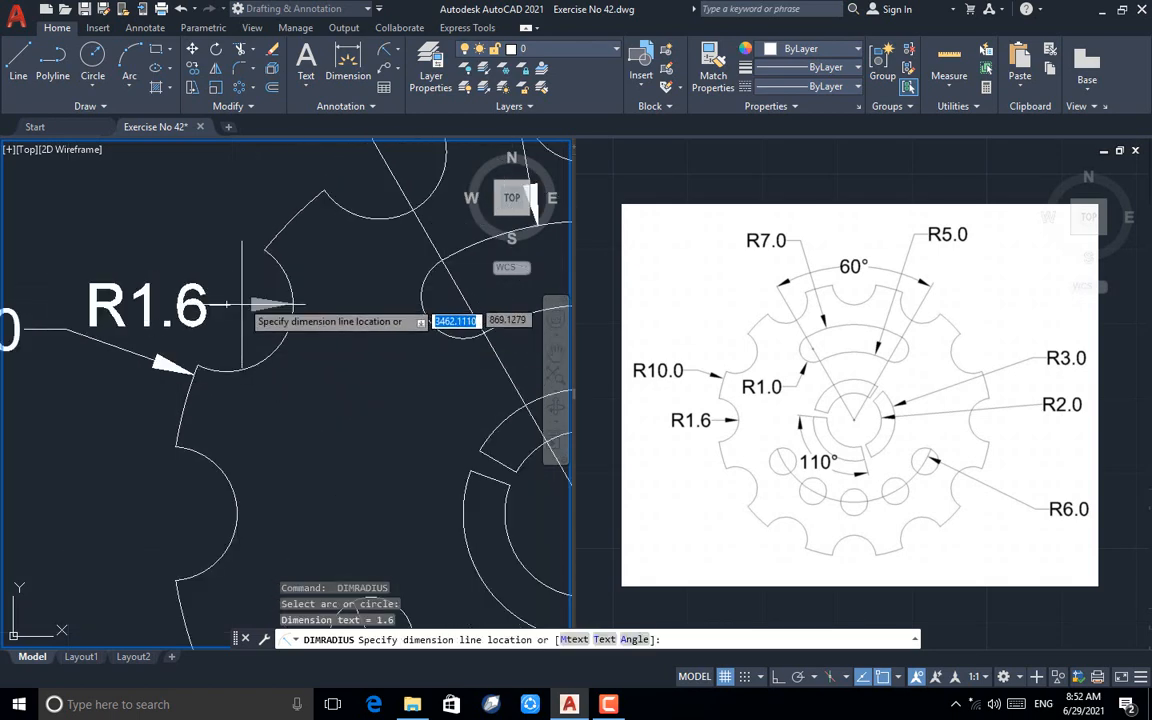
click(210, 292)
scroll(231, 265, down, 3)
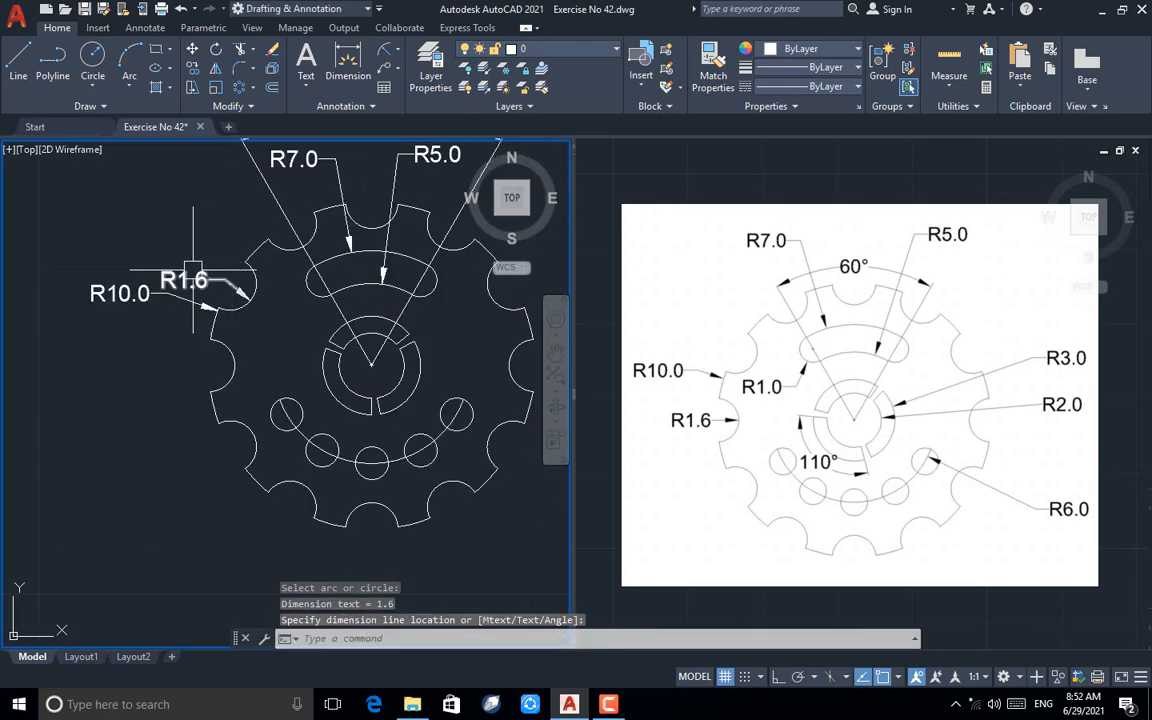
Step: Add a radius dimension to the slot's left rounded end, with its text below the slot
scroll(327, 360, up, 2)
key(Return)
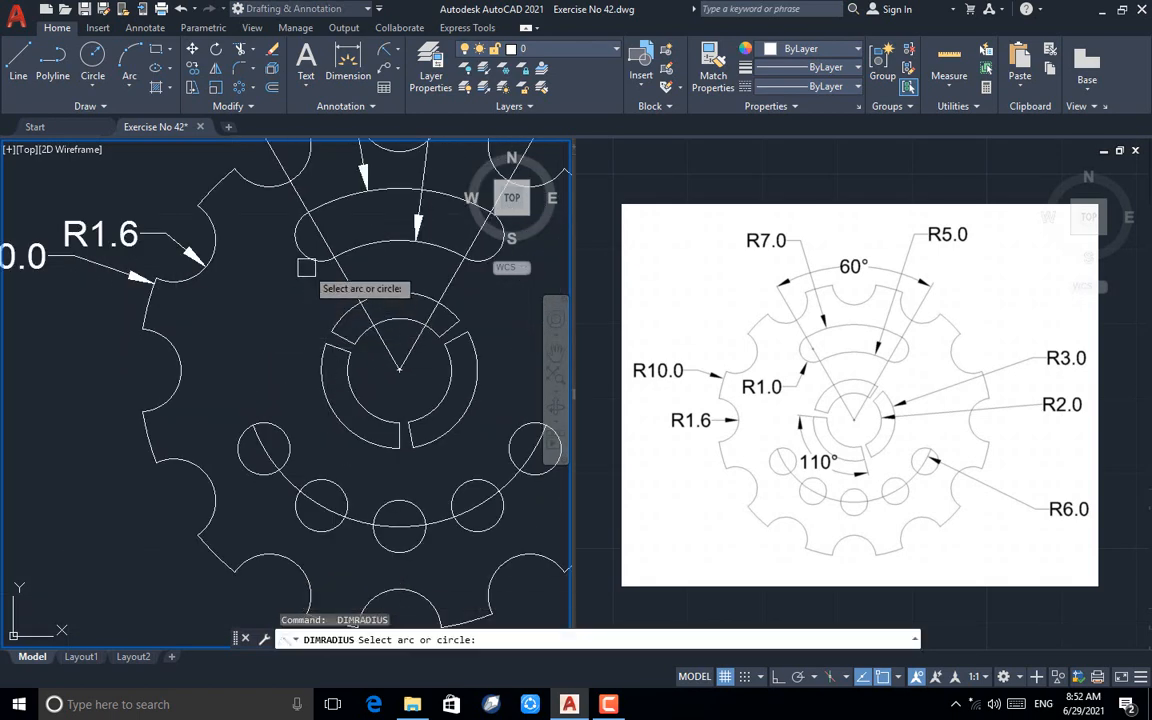
click(306, 268)
click(250, 300)
Step: Add radius dimensions to the outer and inner arcs of the central ring's left segment, with the texts to its left
key(Return)
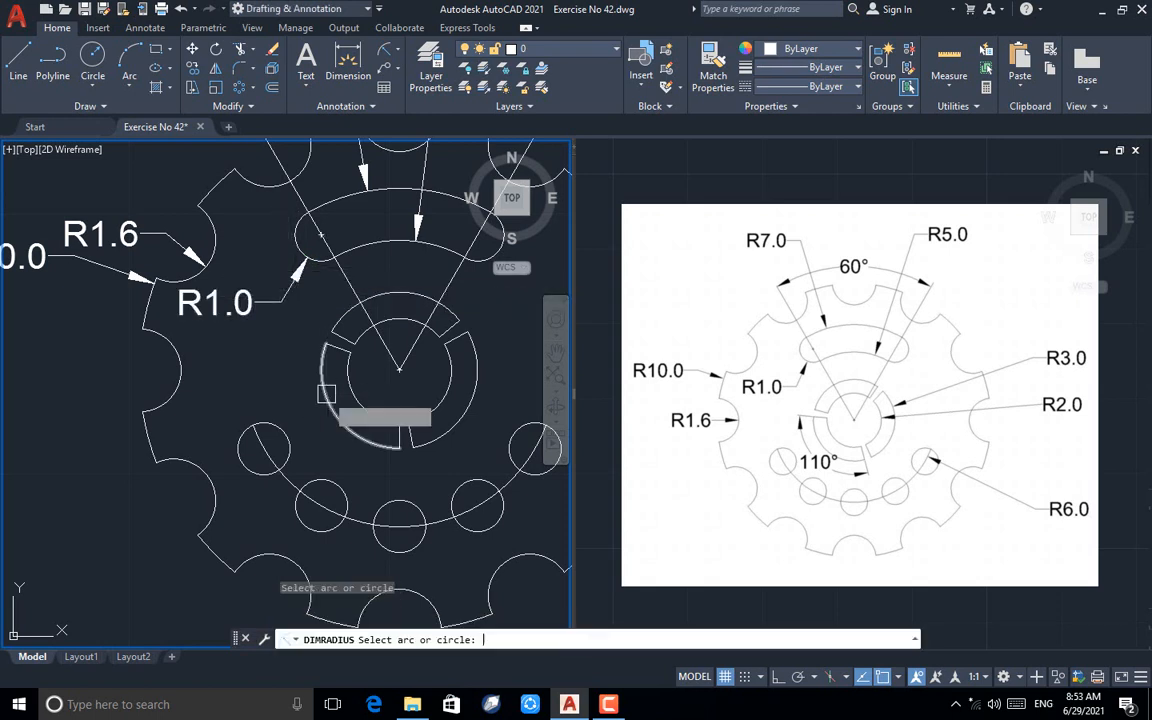
click(326, 393)
click(100, 392)
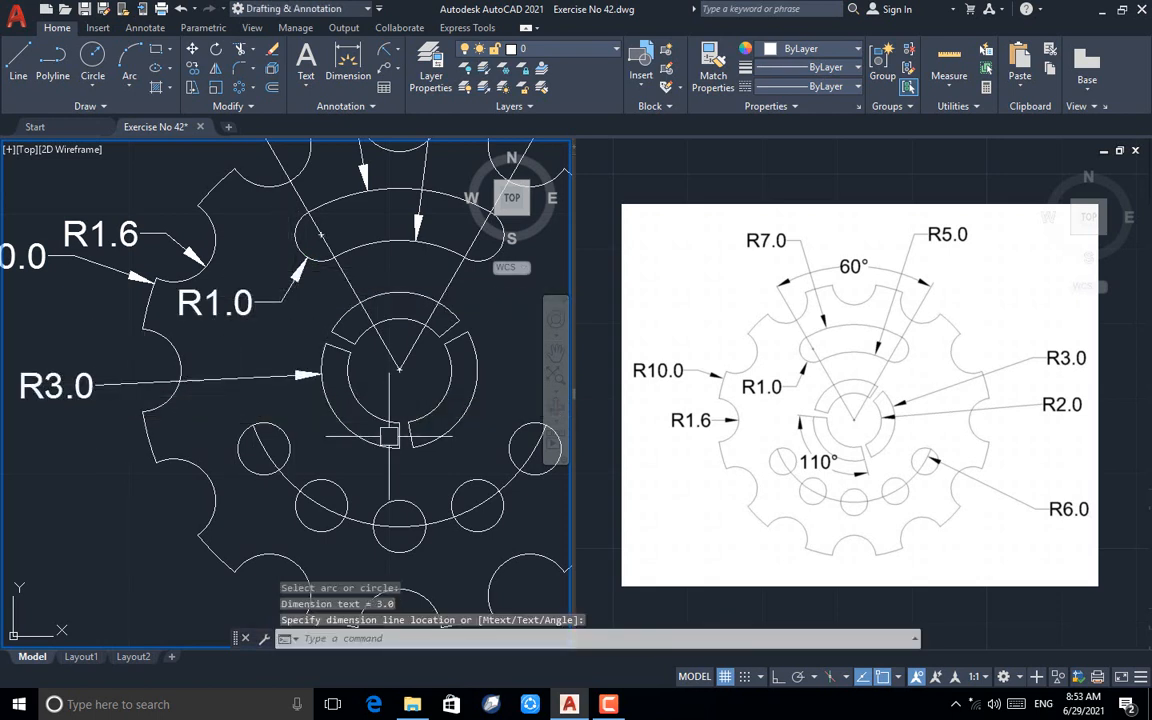
key(Return)
click(353, 400)
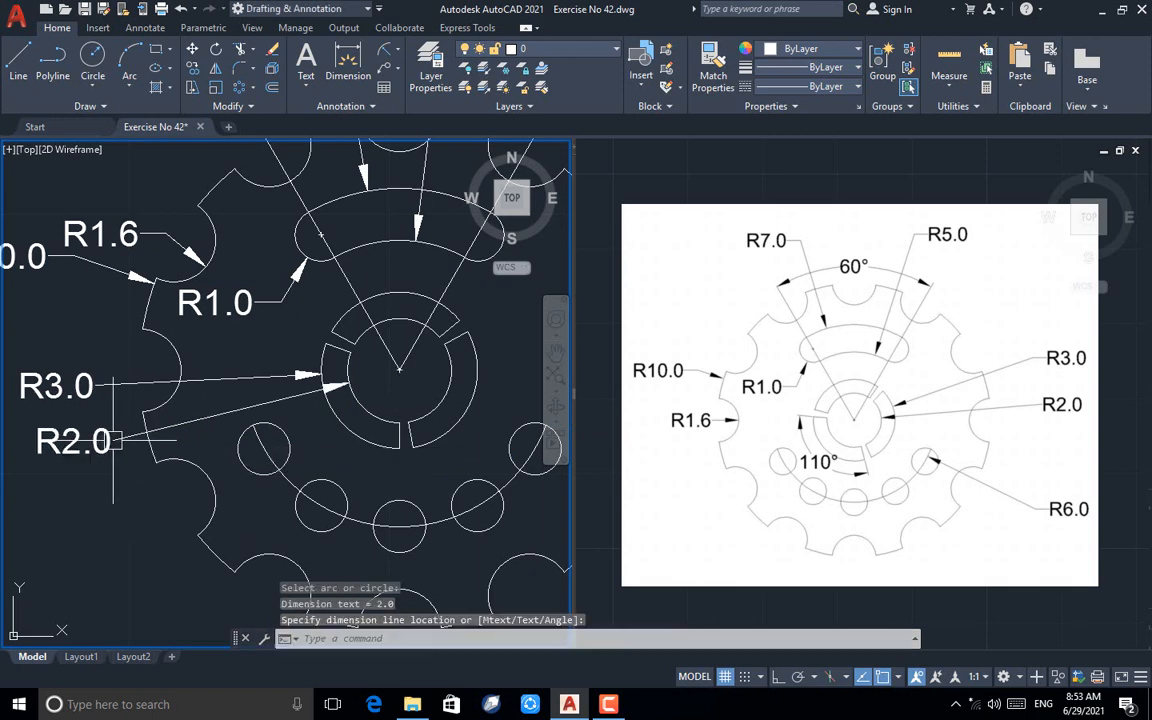
scroll(95, 404, down, 2)
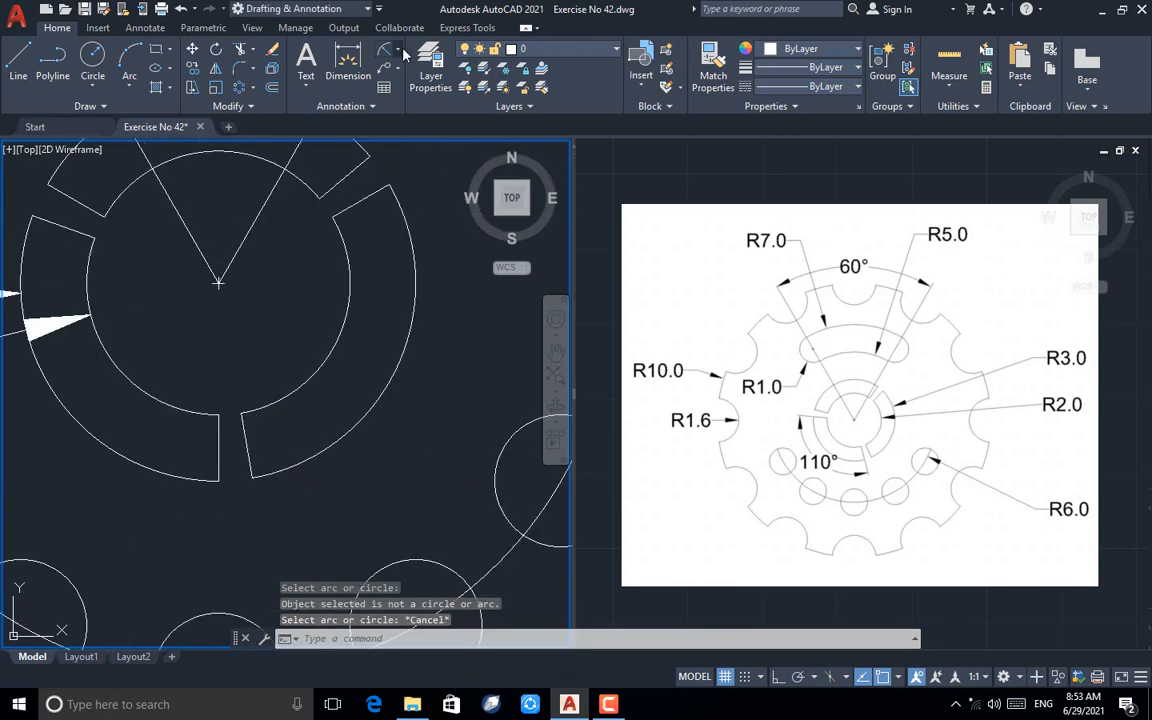
Step: Add an angular dimension between the two end lines of the central ring's right segment, placing the arc just outside that segment
click(398, 50)
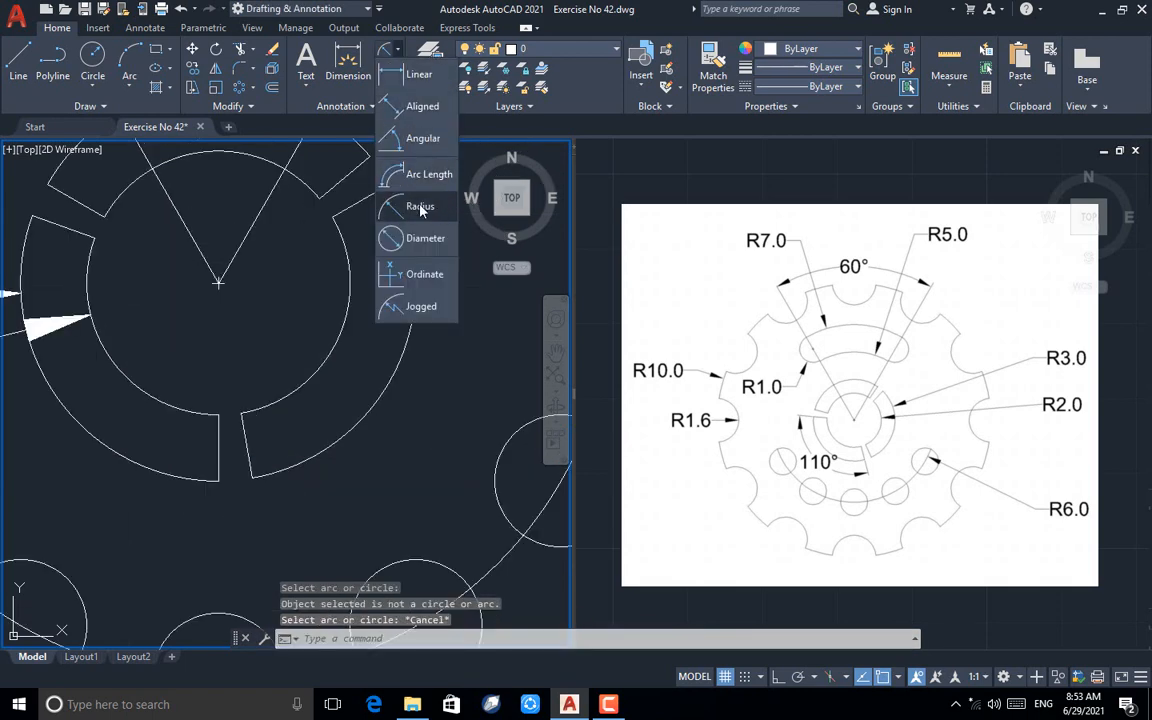
click(412, 136)
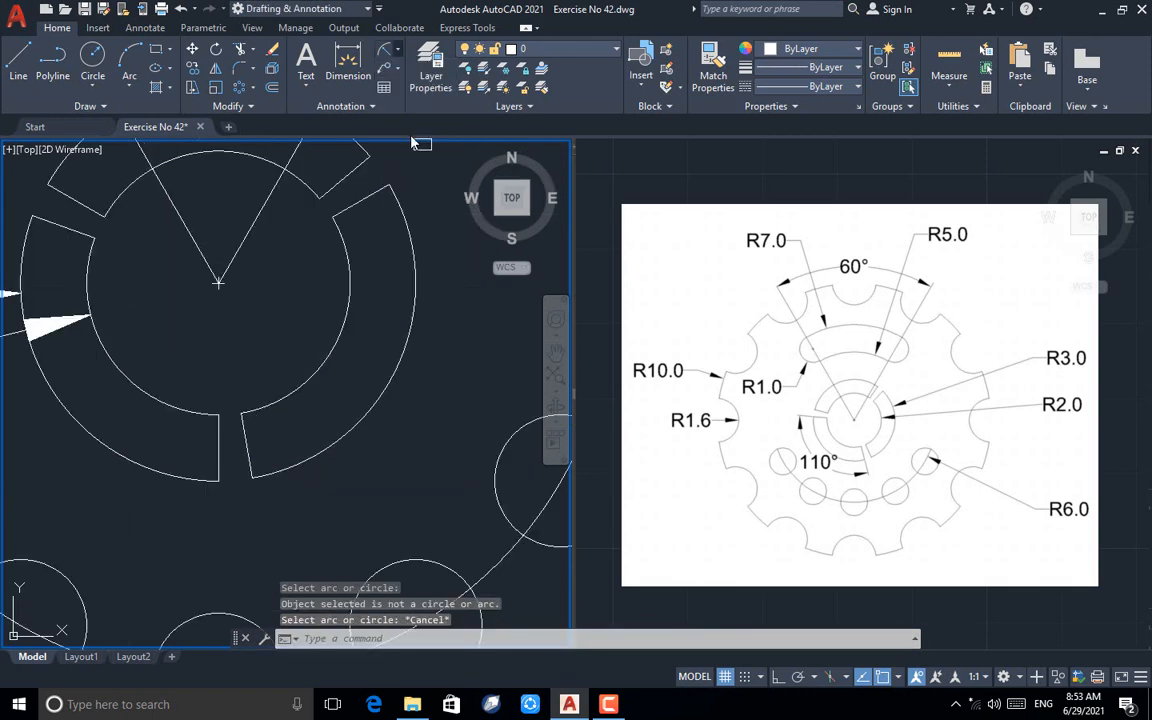
click(248, 455)
click(373, 201)
scroll(375, 300, down, 3)
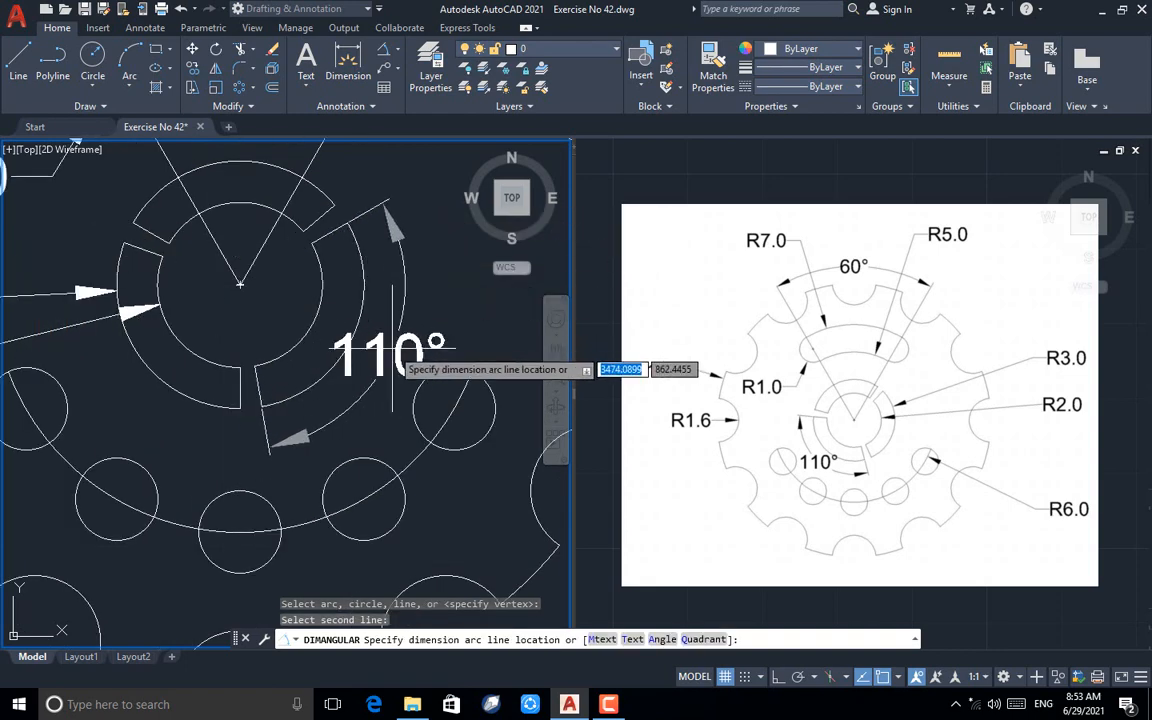
click(342, 250)
scroll(350, 337, down, 3)
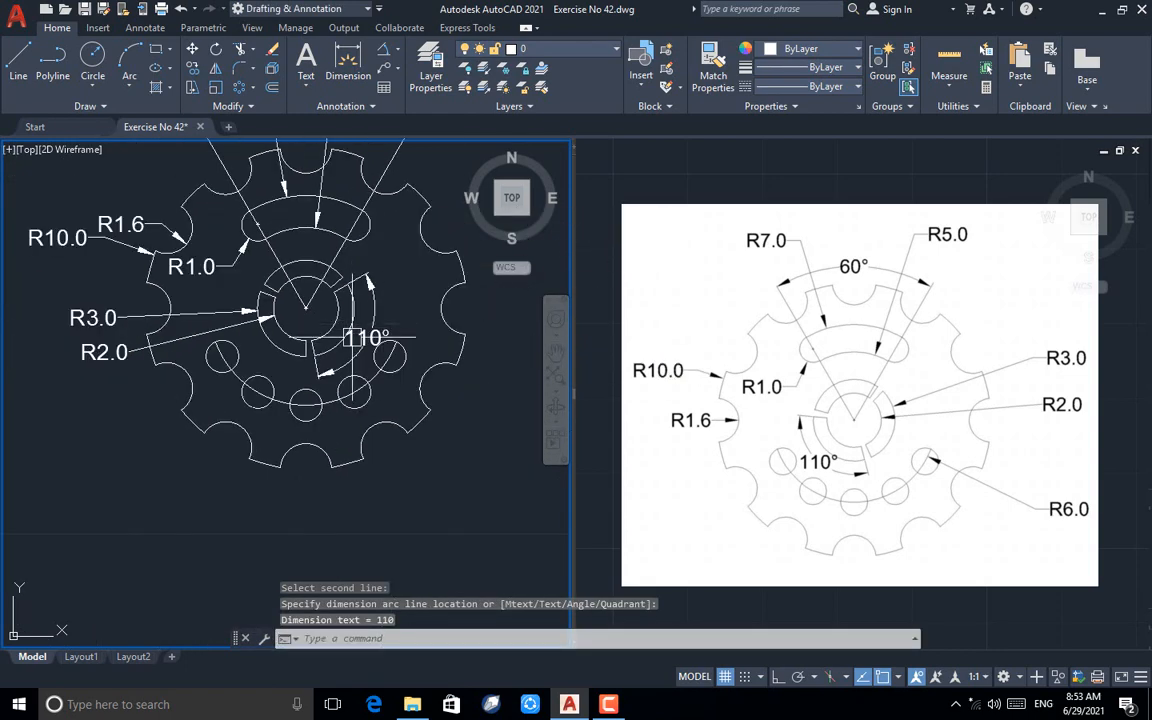
key(Return)
key(Escape)
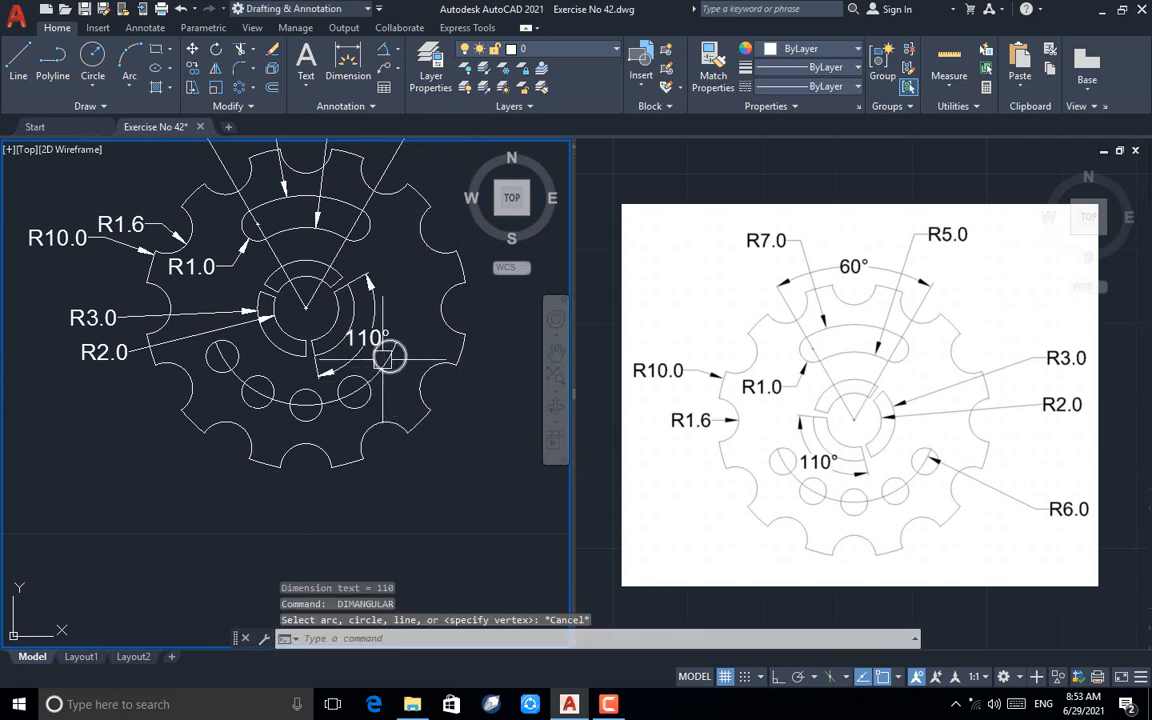
Step: Add a radius dimension to the arc through the five small holes' centres, with its text outside the wheel's lower right
click(399, 57)
click(375, 190)
scroll(350, 385, up, 5)
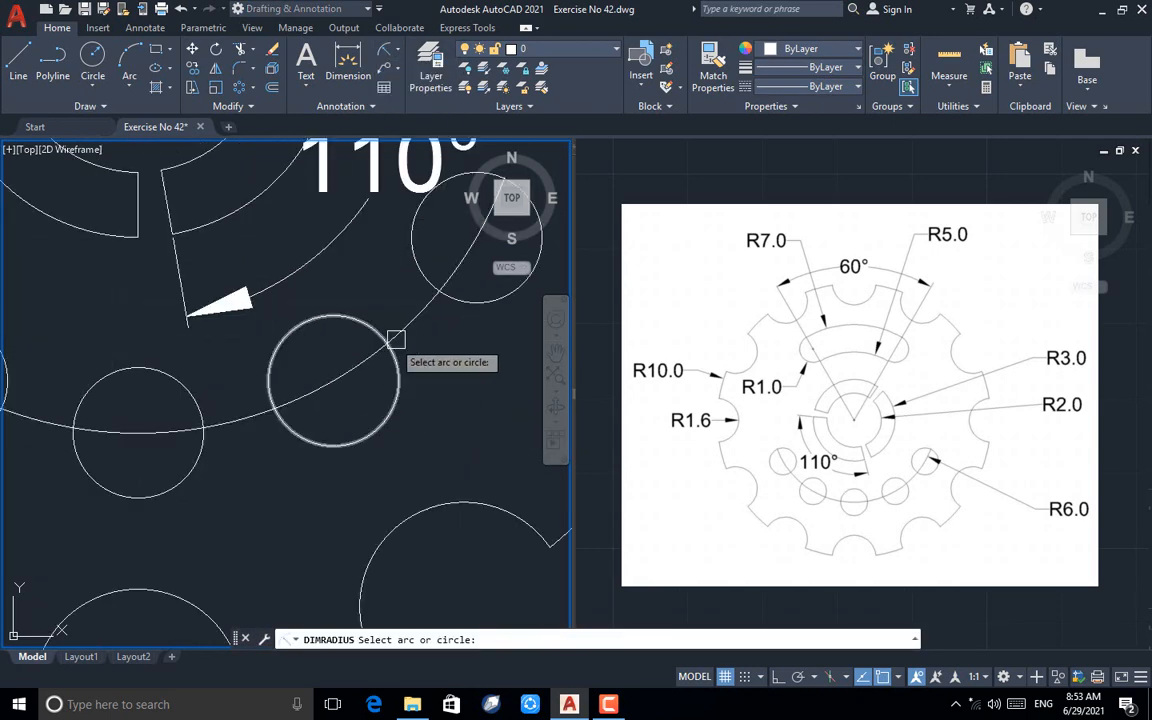
click(396, 340)
scroll(290, 365, down, 4)
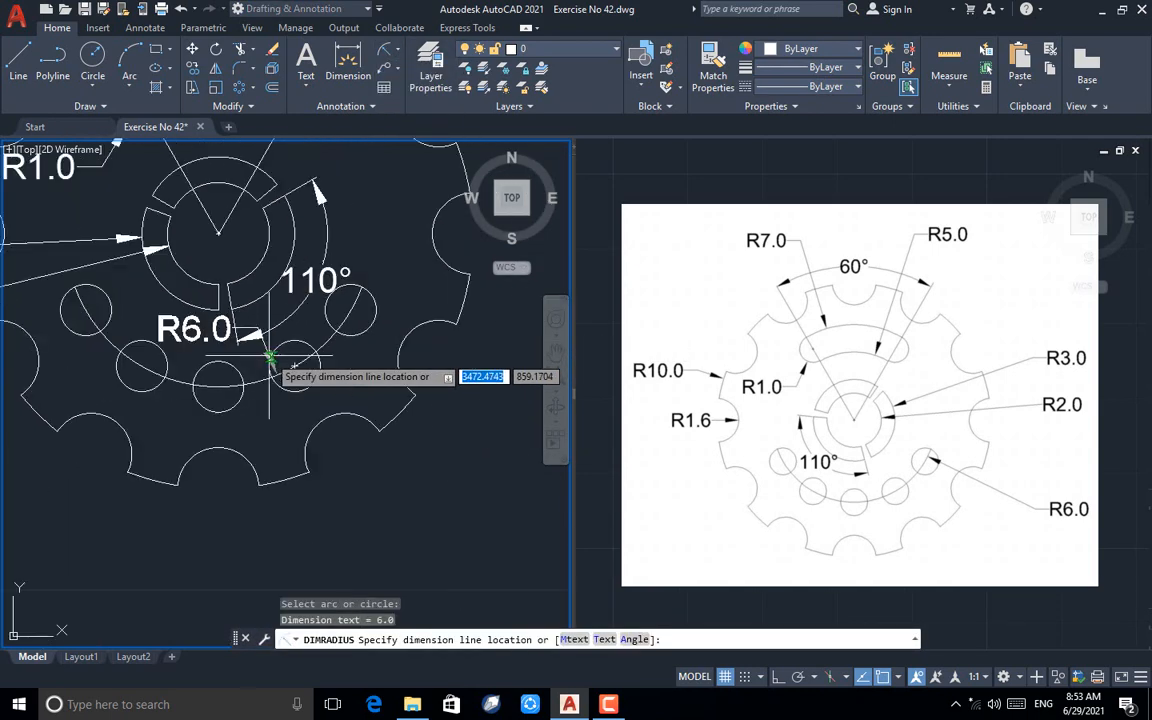
click(412, 437)
key(Escape)
key(Escape)
key(Escape)
scroll(403, 509, down, 2)
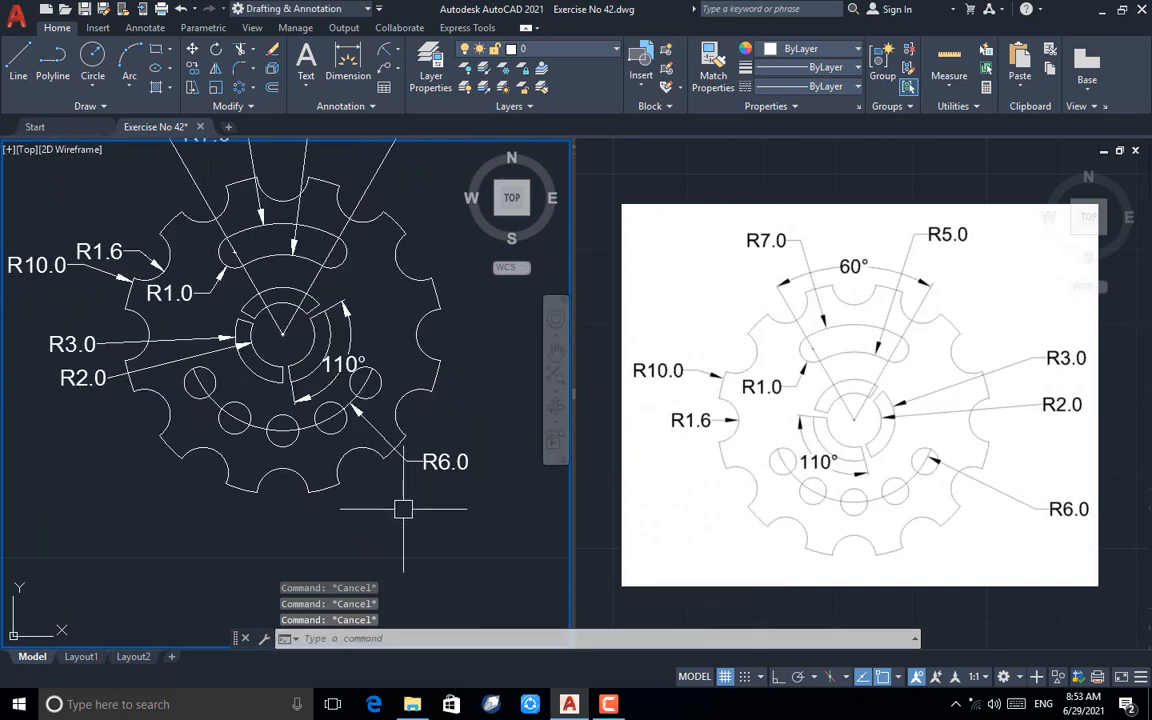
scroll(418, 522, down, 2)
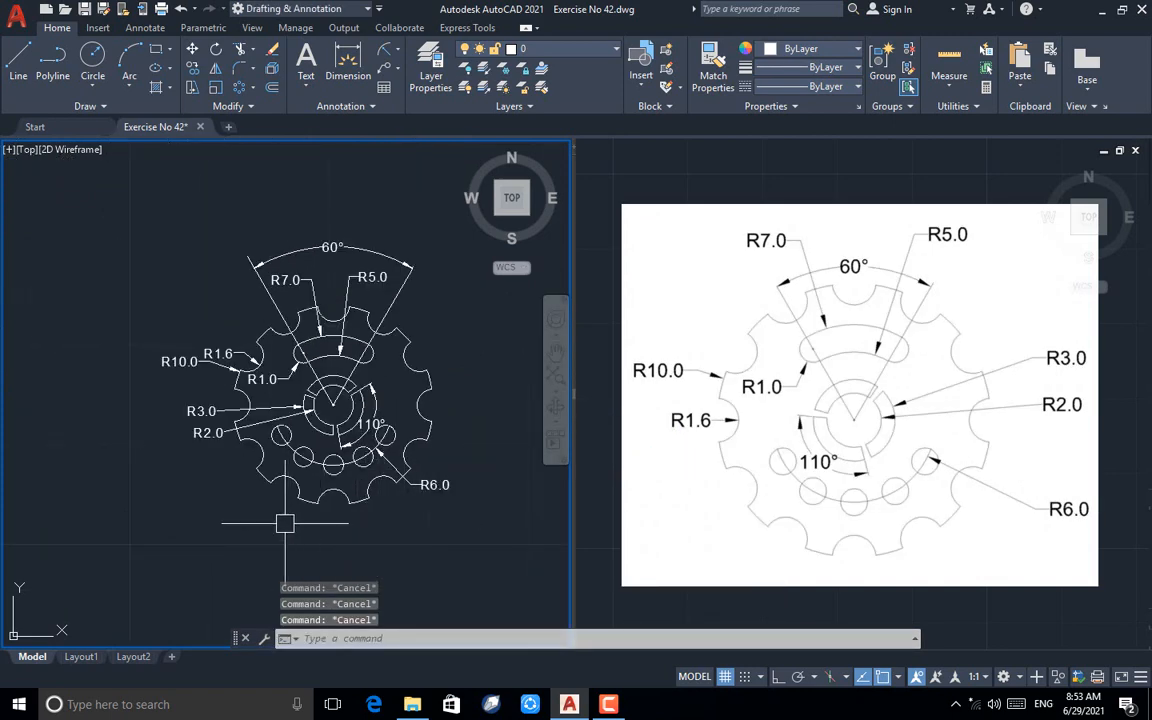